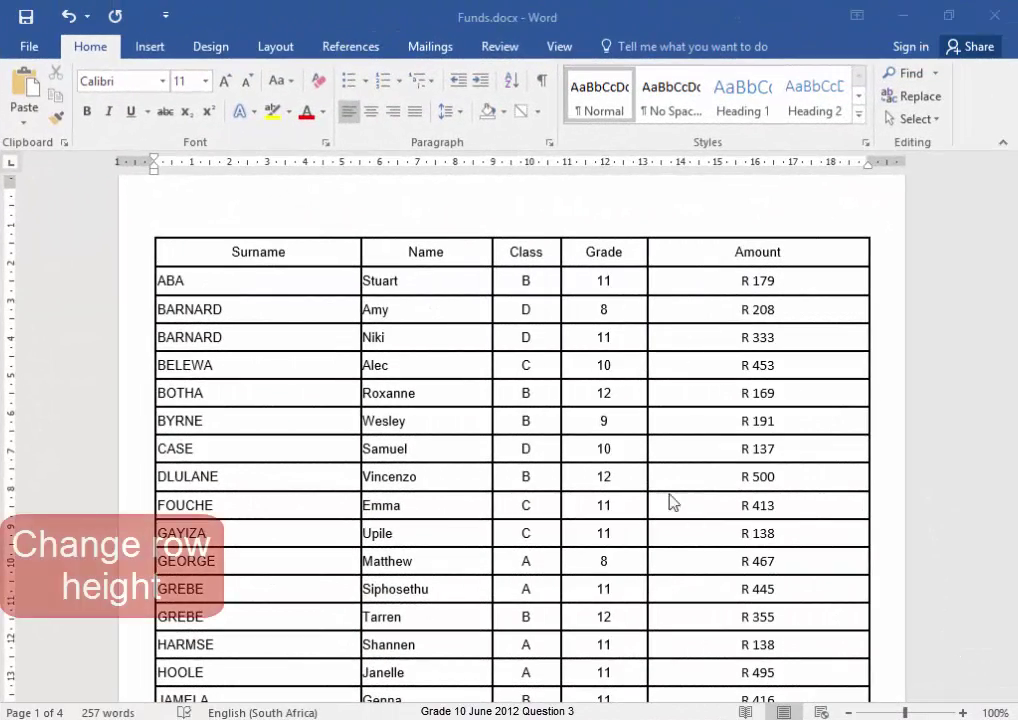
Raise the learners table's heading row height from 0.7 cm to 1 cm.
{"action": "left_click", "coordinate": [540, 260]}
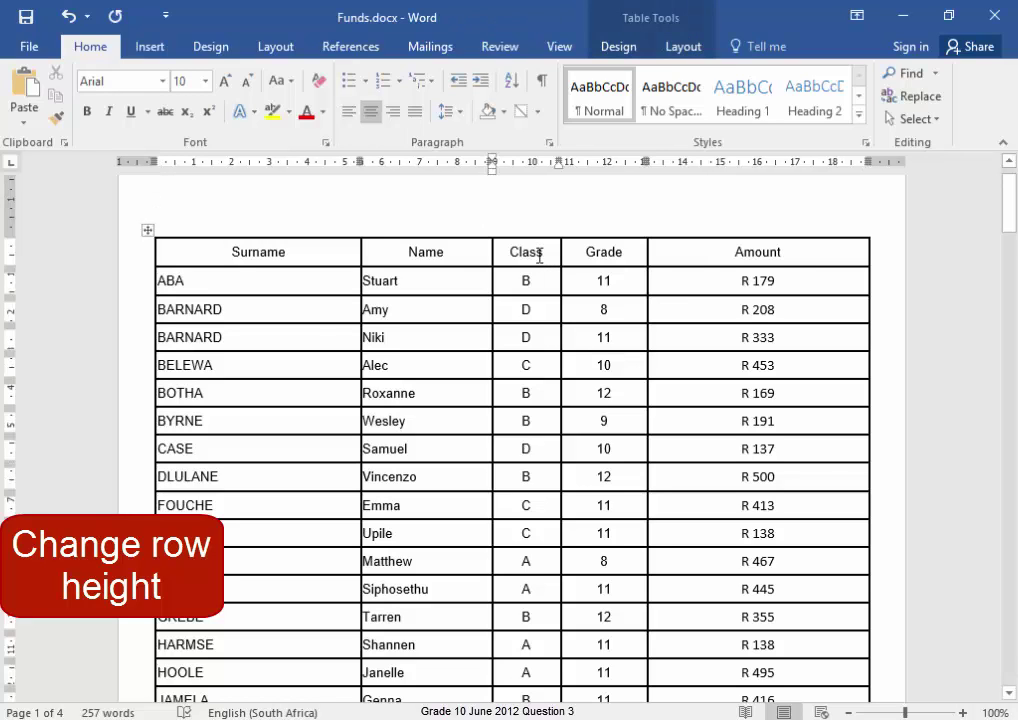
{"action": "left_click", "coordinate": [684, 48]}
{"action": "left_click", "coordinate": [590, 70]}
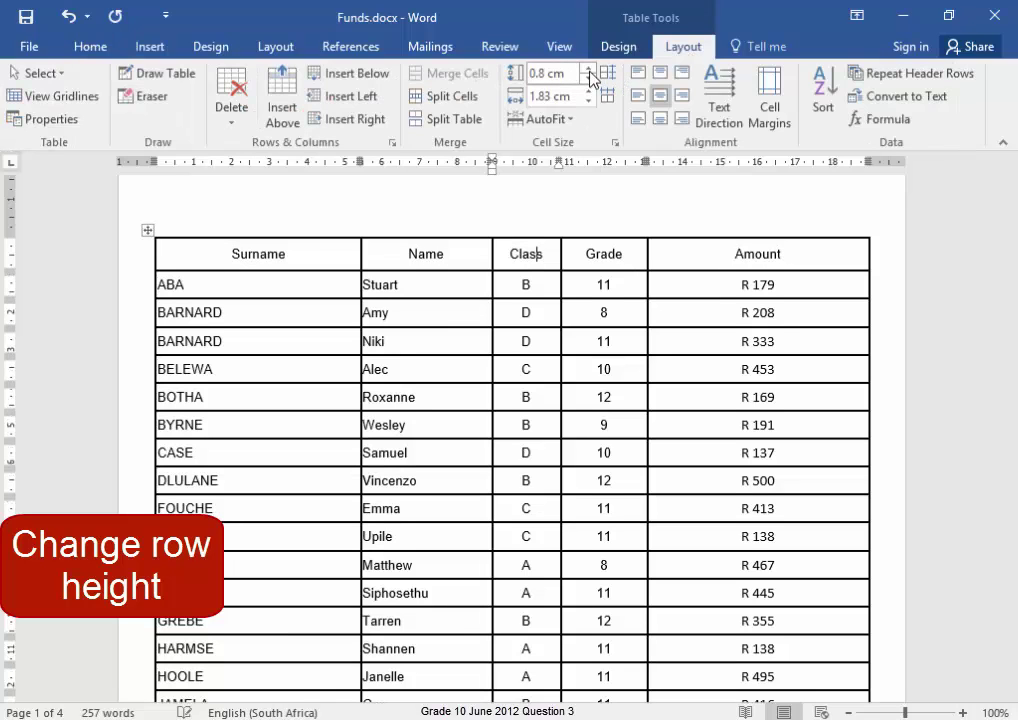
{"action": "left_click", "coordinate": [589, 70]}
{"action": "left_click", "coordinate": [589, 70]}
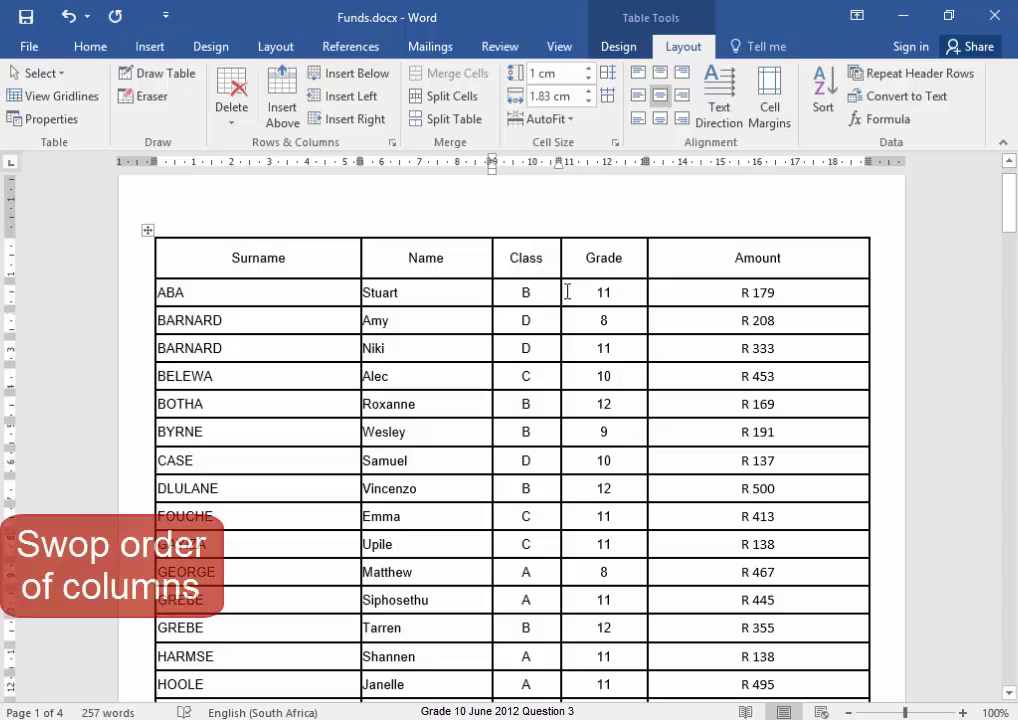
Cut the Grade column and paste it before Class, giving Surname, Name, Grade, Class, Amount.
{"action": "left_click", "coordinate": [625, 236]}
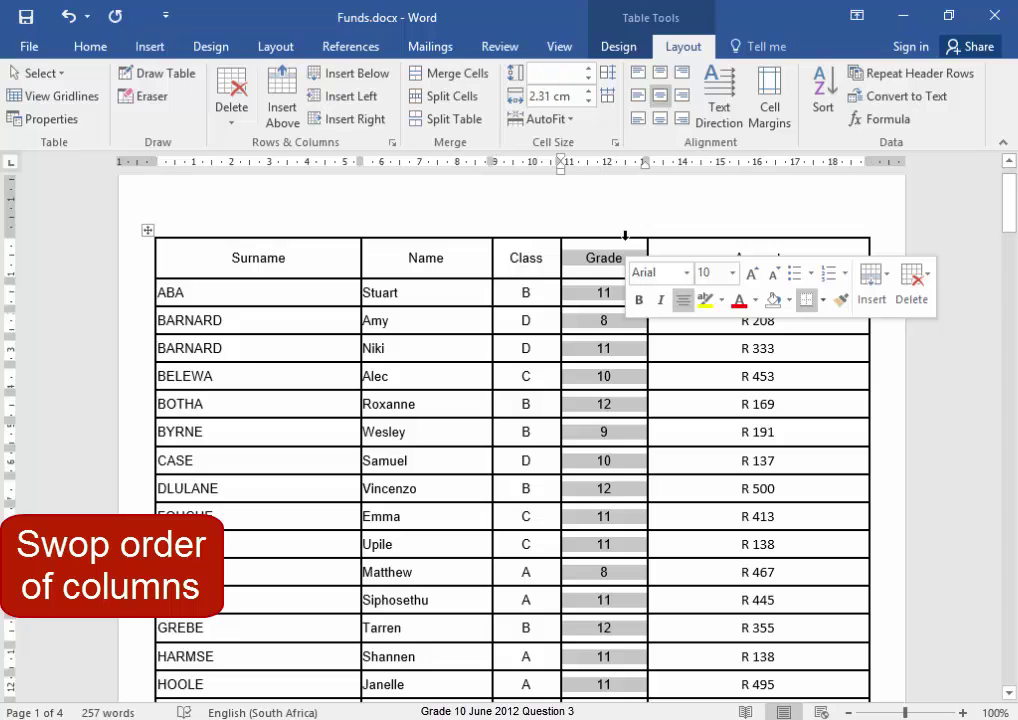
{"action": "key", "text": "ctrl+x"}
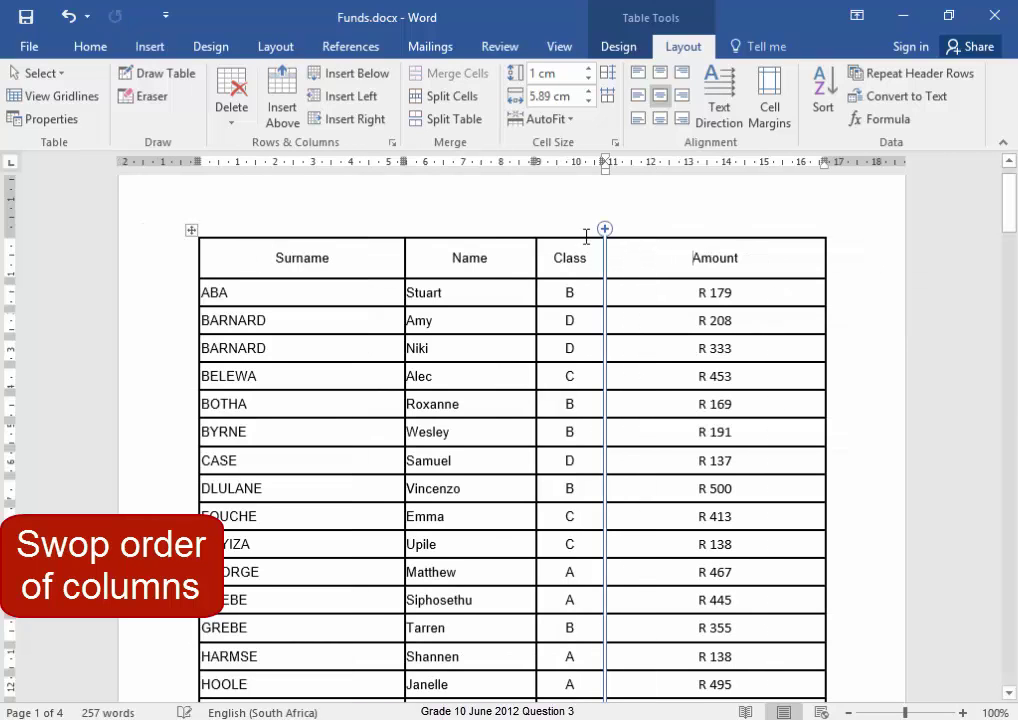
{"action": "left_click", "coordinate": [574, 235]}
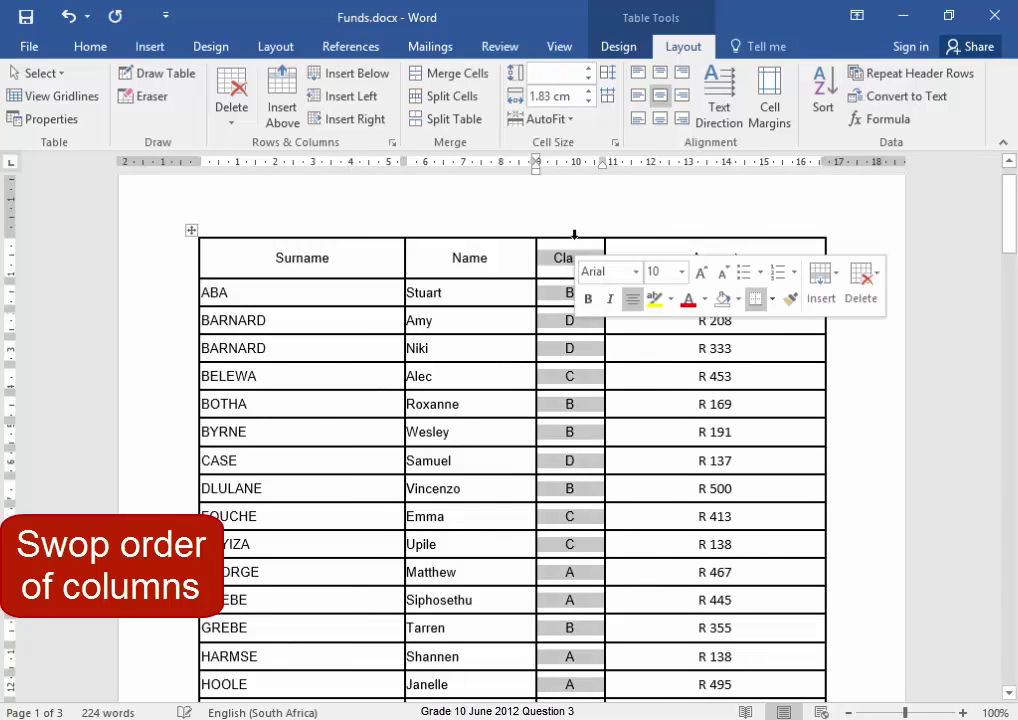
{"action": "key", "text": "ctrl+v"}
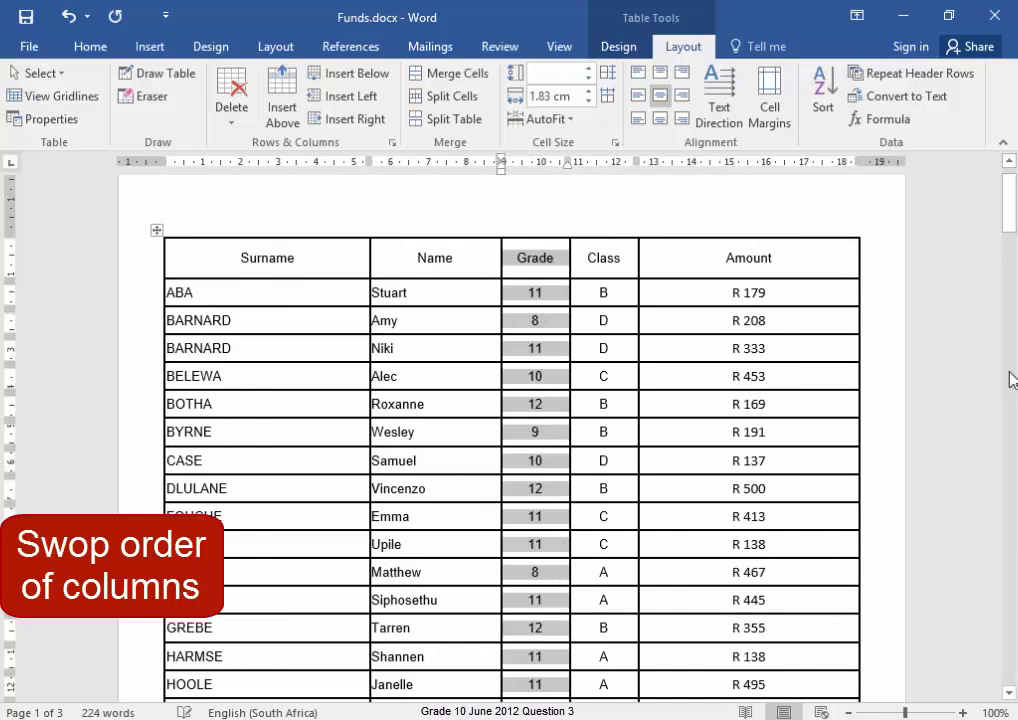
{"action": "left_click", "coordinate": [725, 399]}
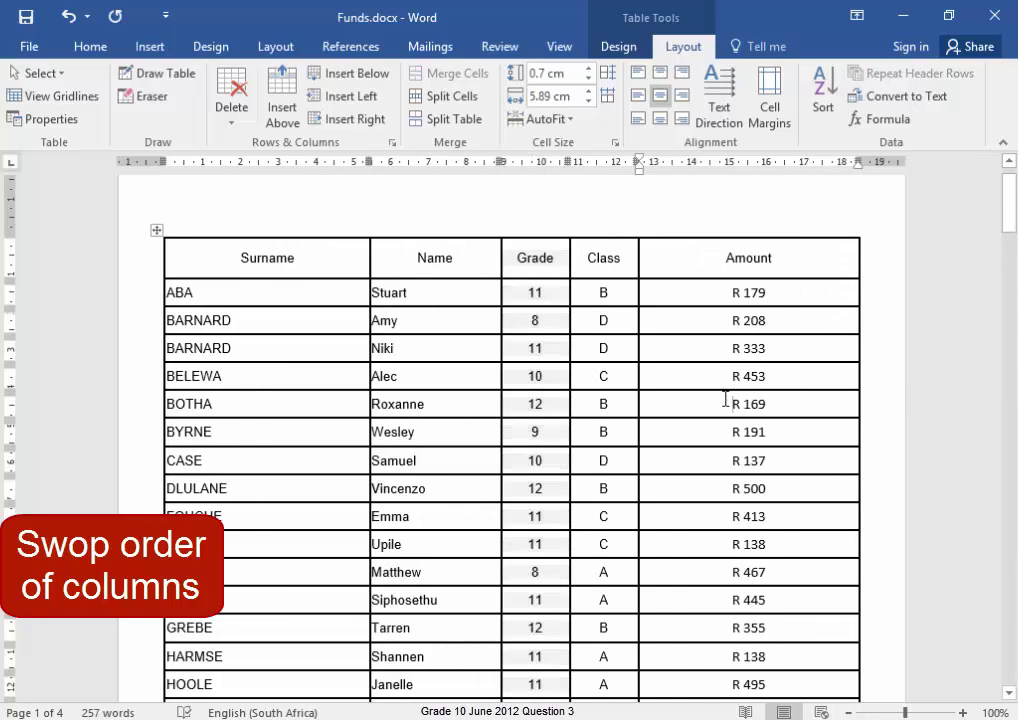
Select the whole learners table and apply AutoFit Contents to its columns.
{"action": "left_click", "coordinate": [159, 232]}
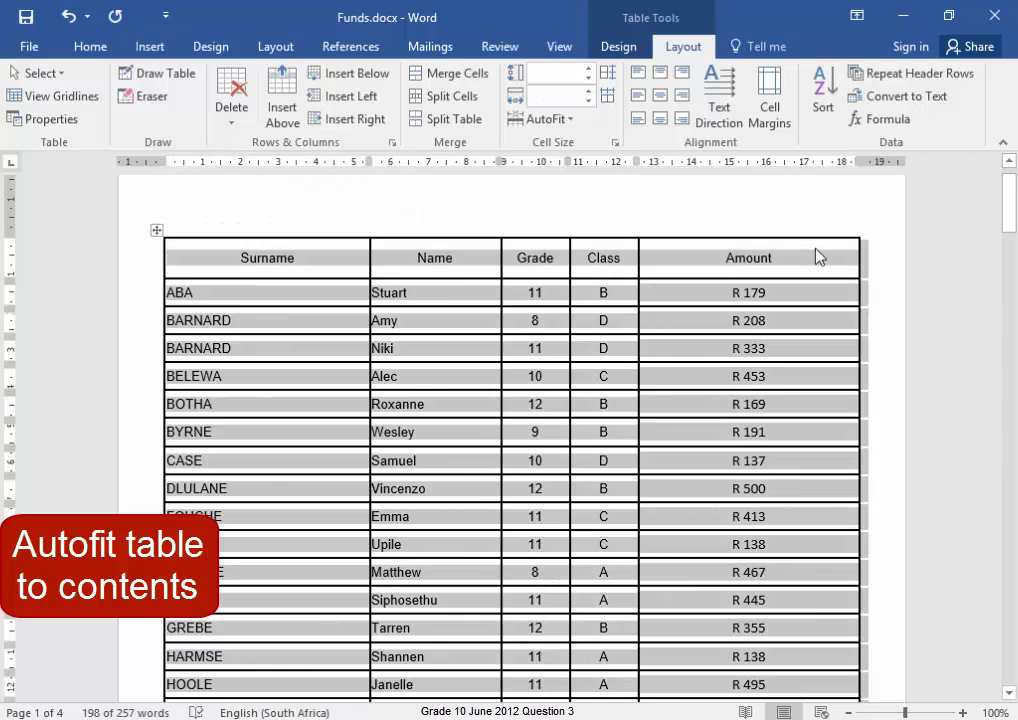
{"action": "left_click", "coordinate": [565, 121]}
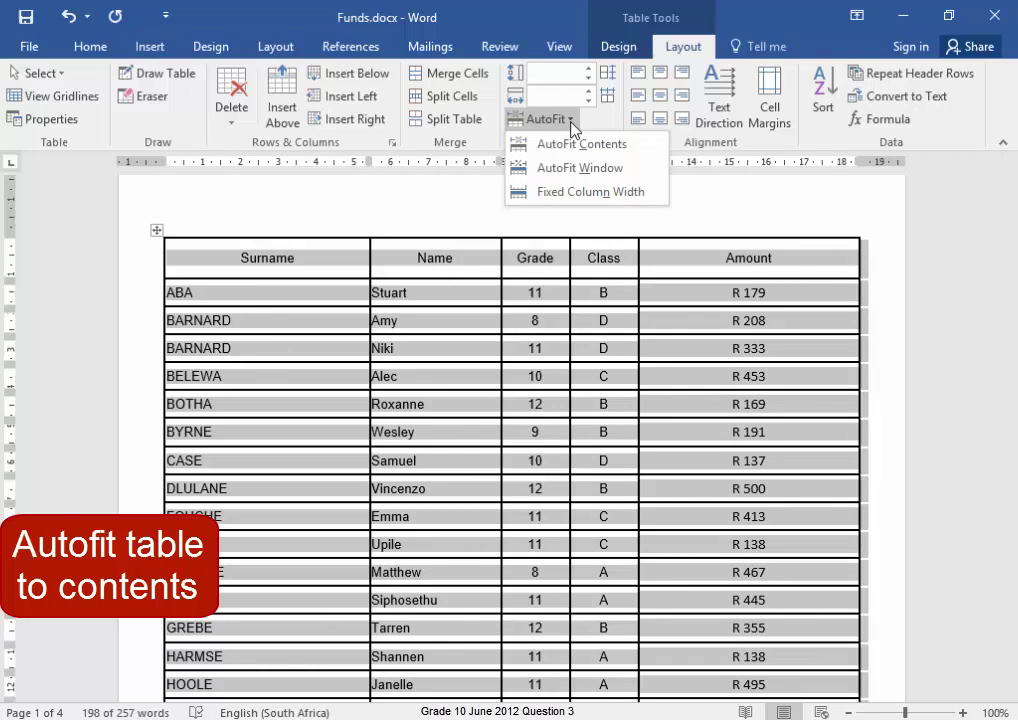
{"action": "left_click", "coordinate": [575, 146]}
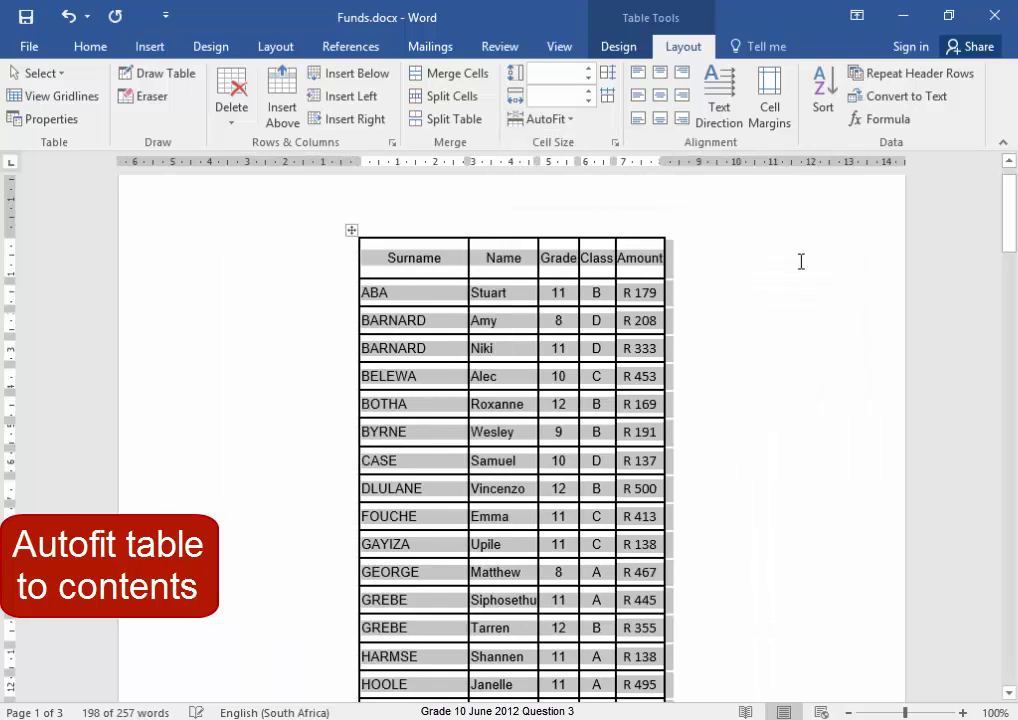
{"action": "left_click", "coordinate": [843, 362]}
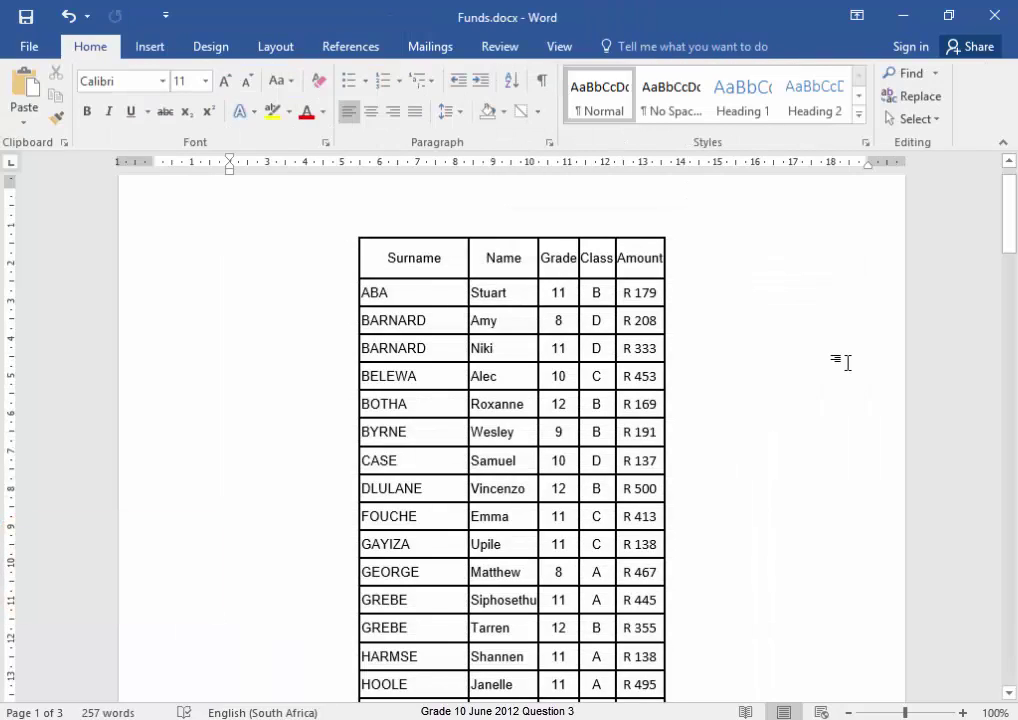
Add a blank row after the VAN RENSBURG row and select its first four cells.
{"action": "scroll", "coordinate": [847, 362], "scroll_direction": "down", "scroll_amount": 4}
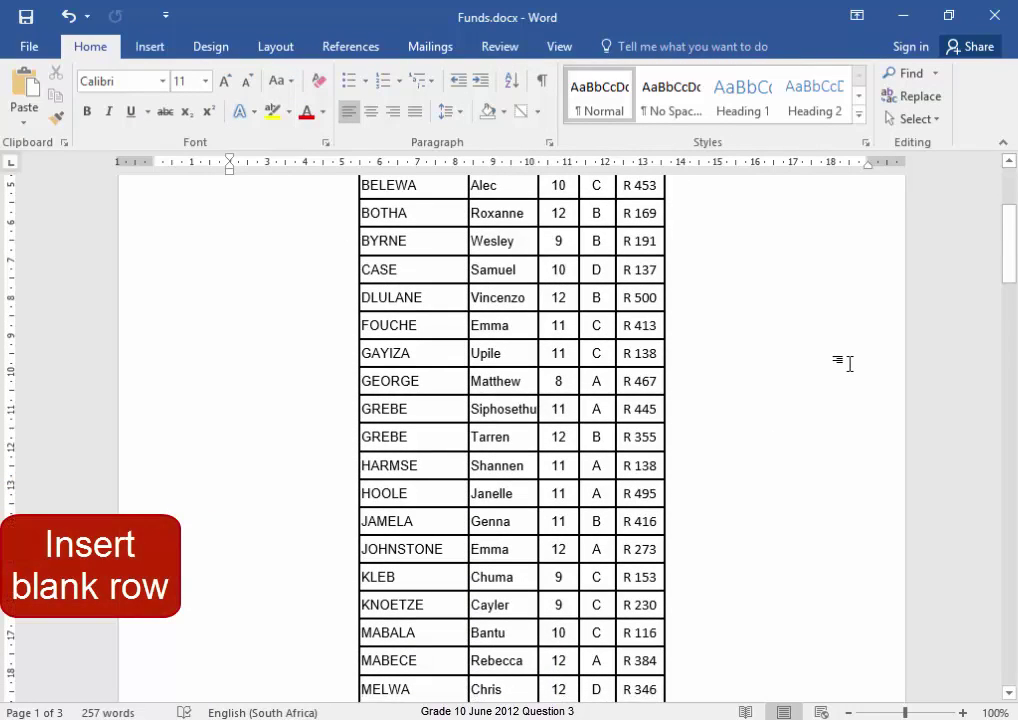
{"action": "scroll", "coordinate": [847, 363], "scroll_direction": "down", "scroll_amount": 6}
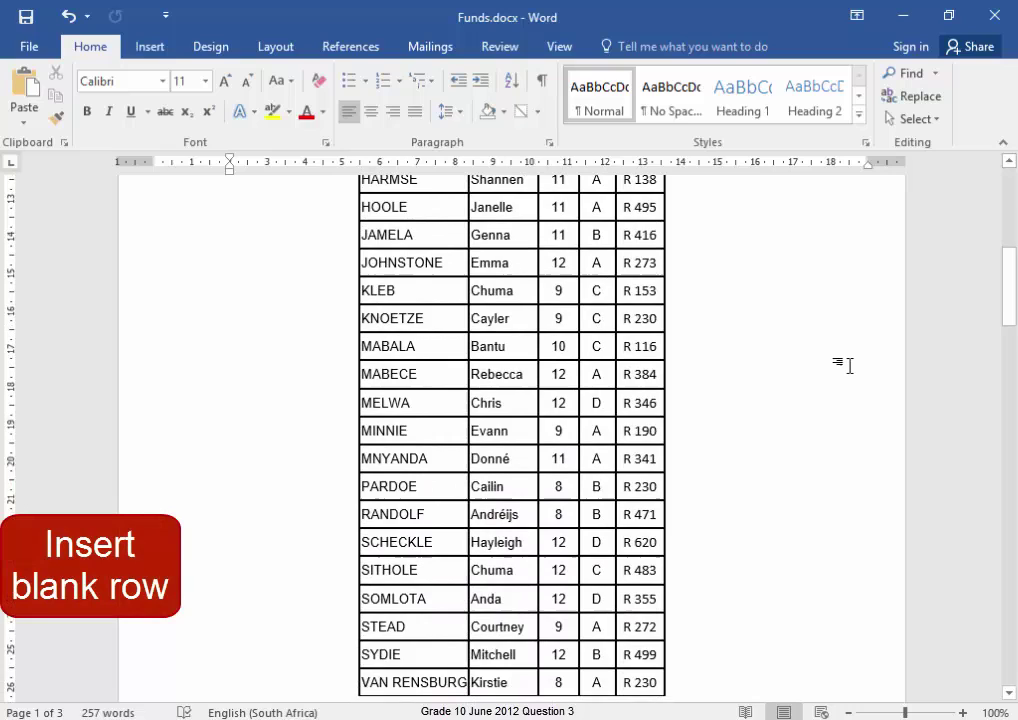
{"action": "scroll", "coordinate": [847, 365], "scroll_direction": "down", "scroll_amount": 4}
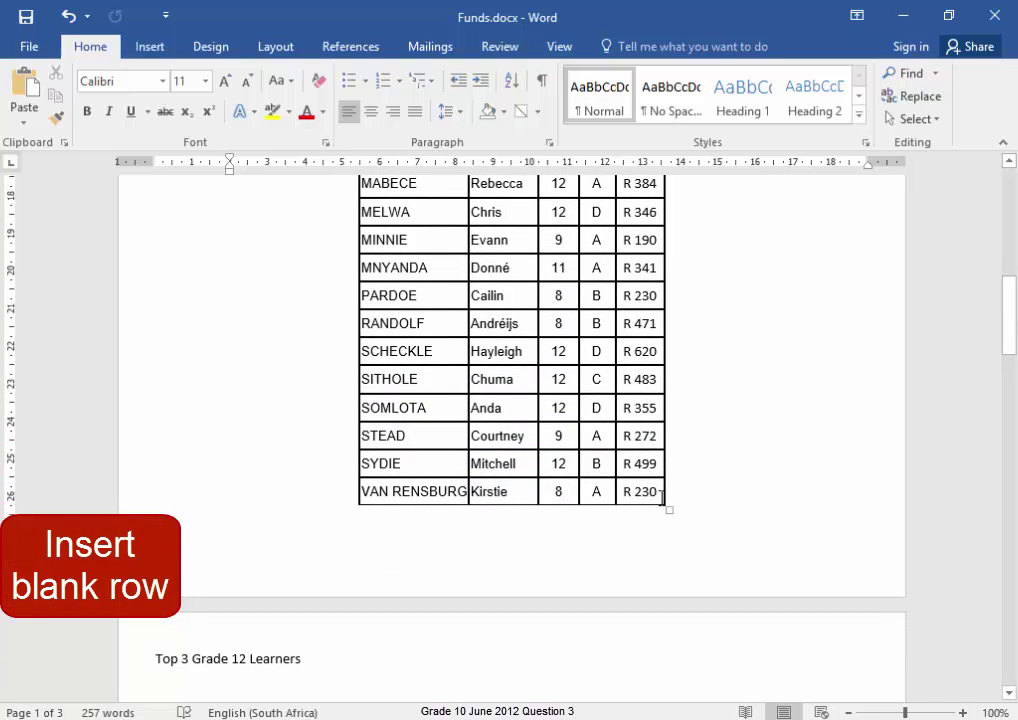
{"action": "left_click", "coordinate": [661, 492]}
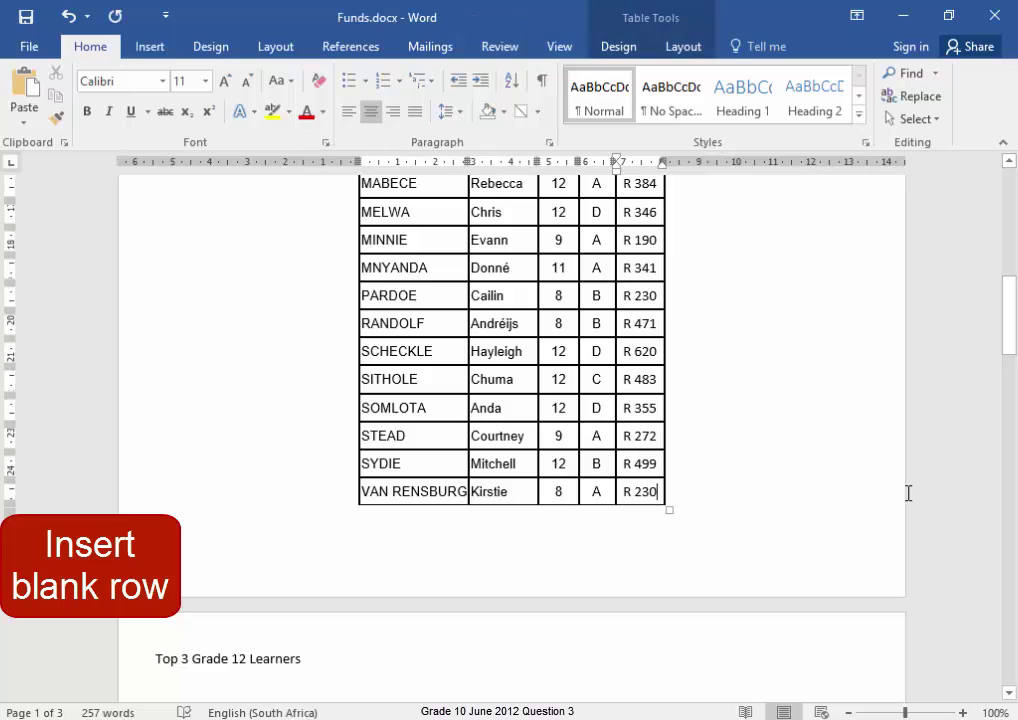
{"action": "key", "text": "Tab"}
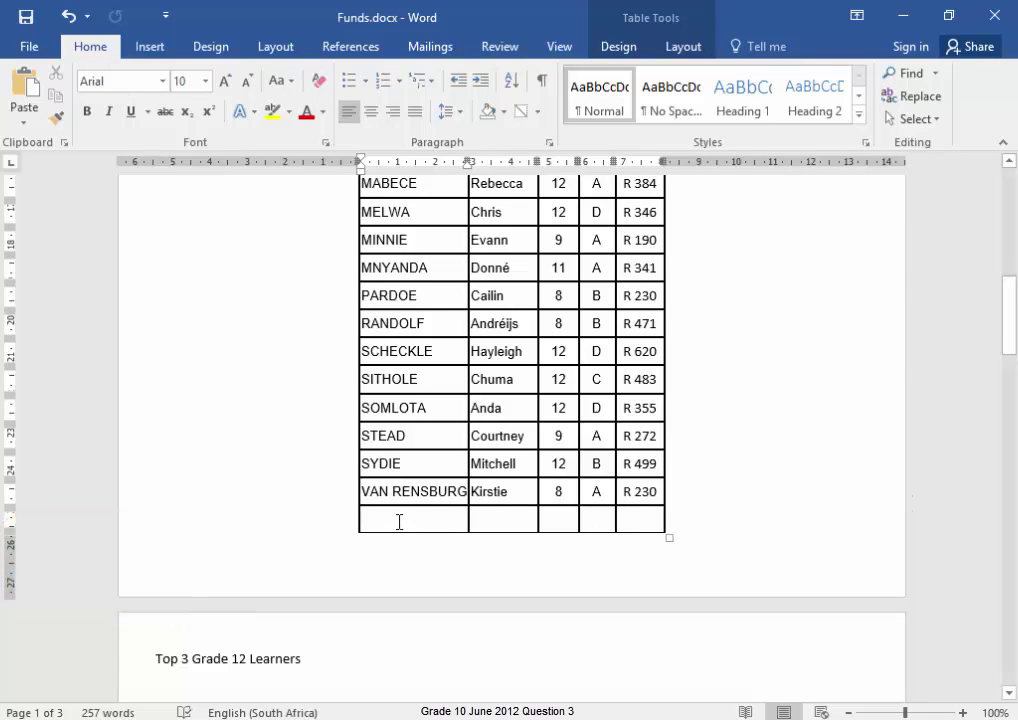
{"action": "left_click_drag", "start_coordinate": [454, 521], "coordinate": [590, 527]}
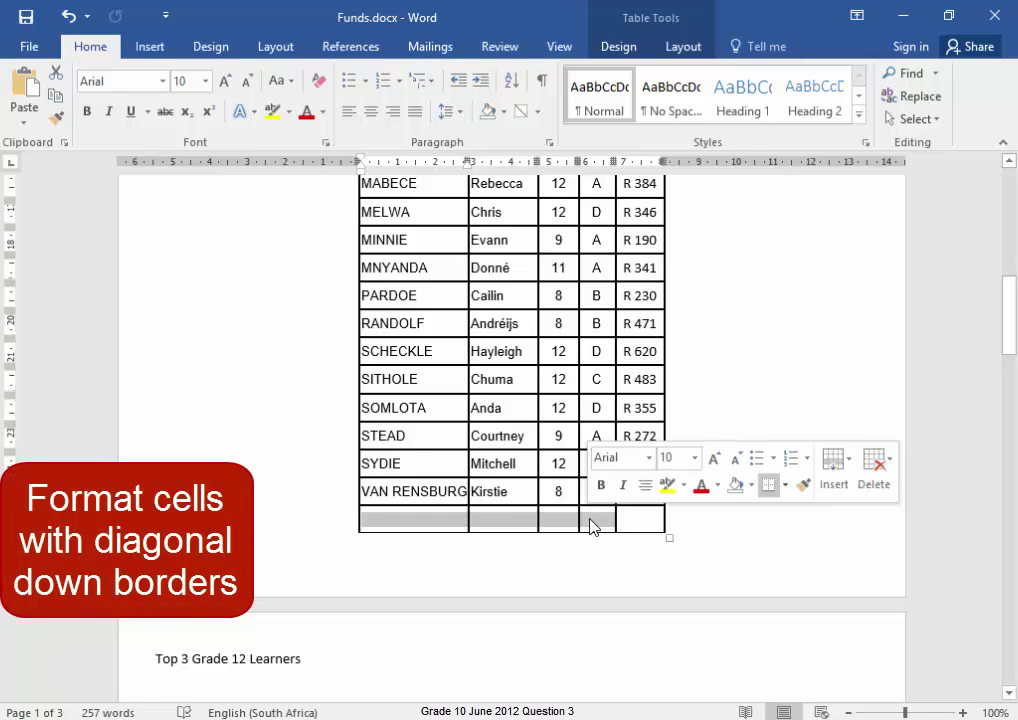
Apply a Diagonal Down Border to the four selected cells of the new row.
{"action": "left_click", "coordinate": [537, 111]}
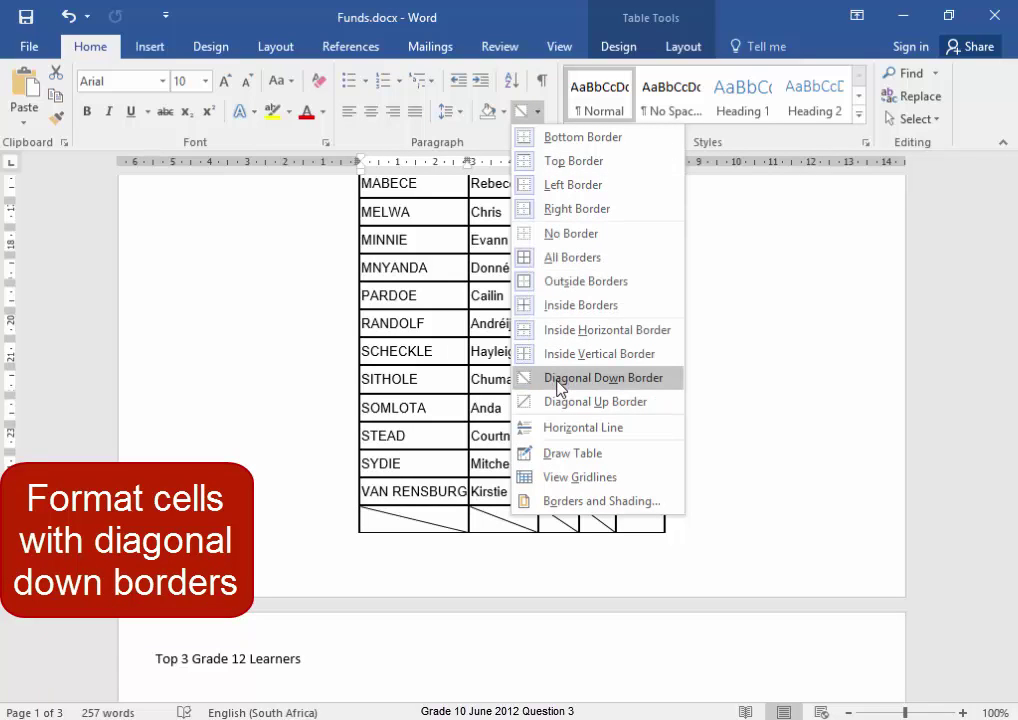
{"action": "left_click", "coordinate": [559, 378]}
{"action": "scroll", "coordinate": [825, 448], "scroll_direction": "down", "scroll_amount": 2}
{"action": "left_click", "coordinate": [825, 448]}
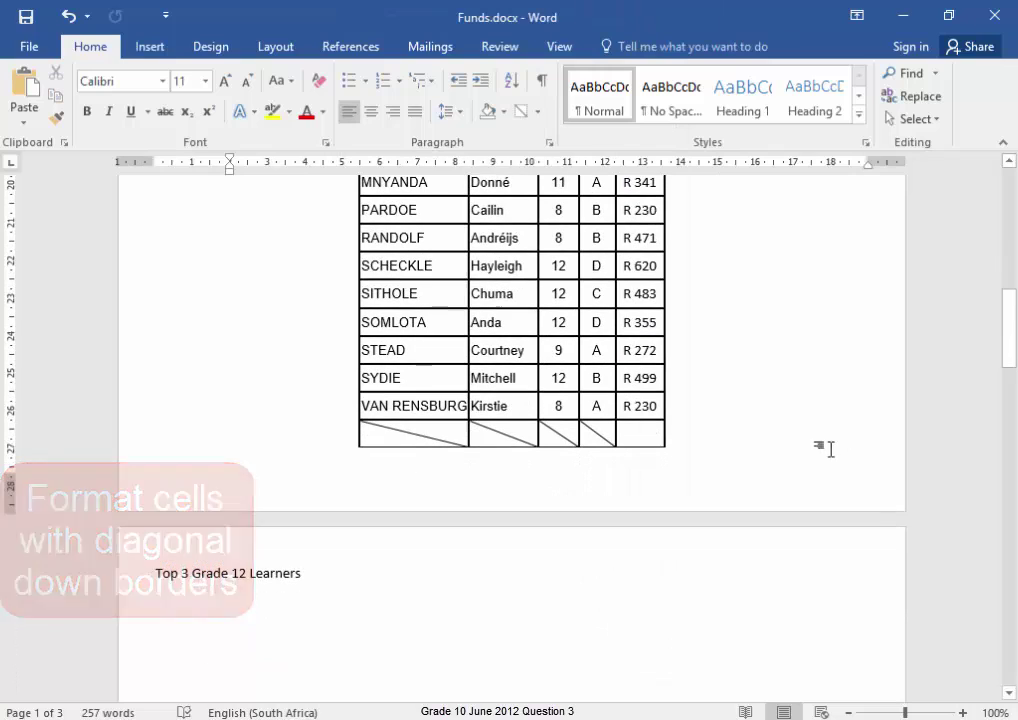
Insert a =SUM(ABOVE) formula in the bottom Amount cell, totalling R 10230.00.
{"action": "left_click", "coordinate": [636, 437]}
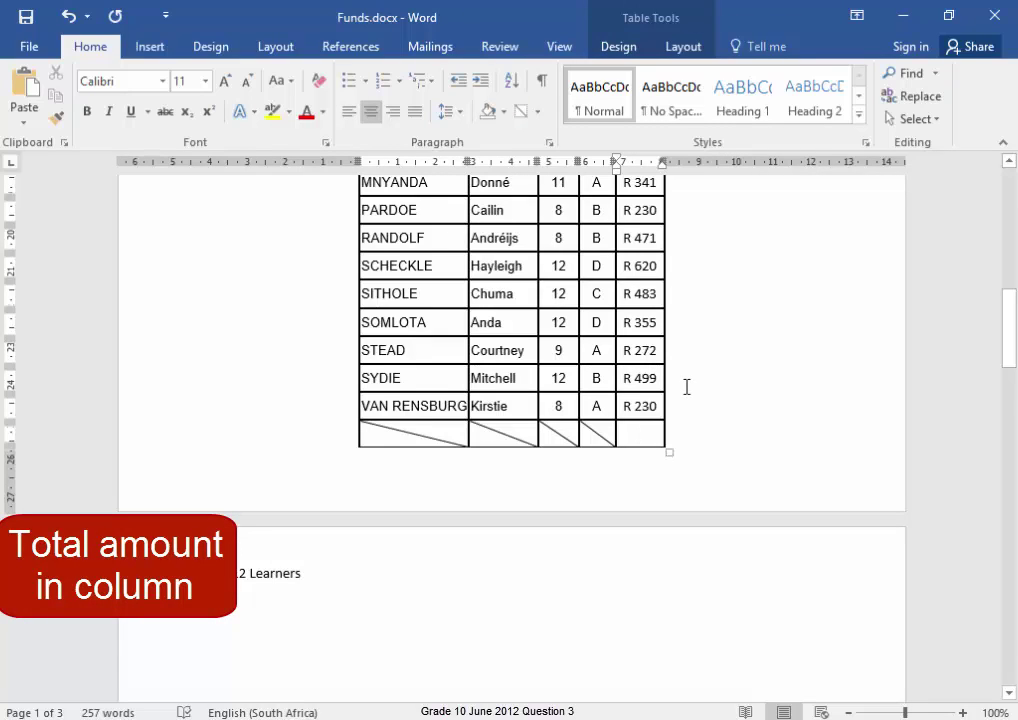
{"action": "left_click", "coordinate": [686, 47]}
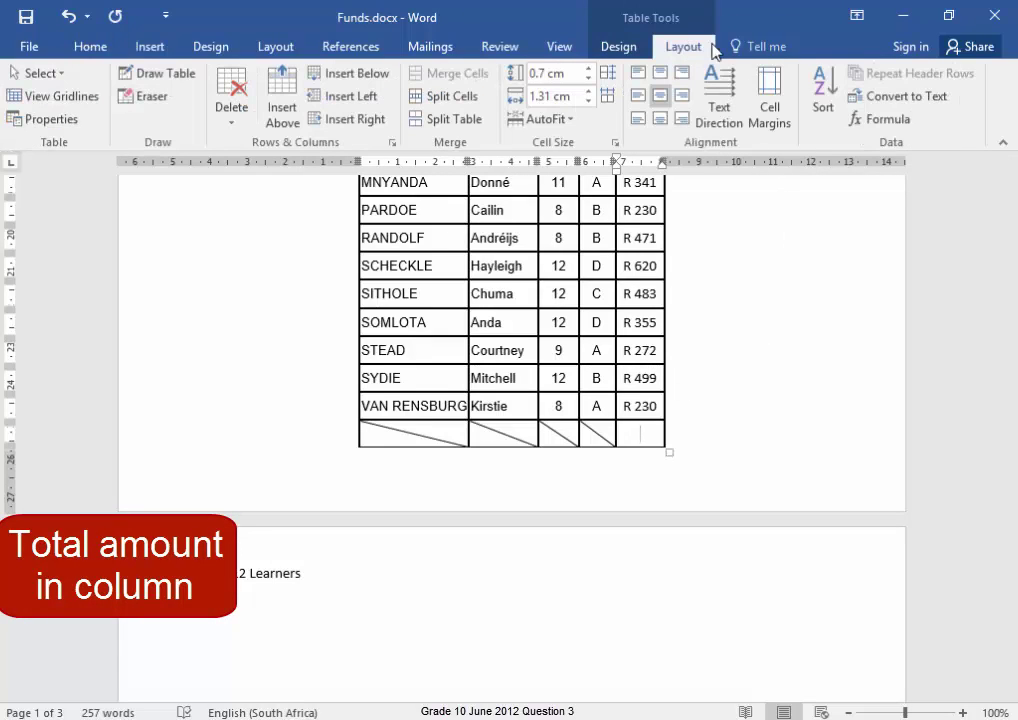
{"action": "left_click", "coordinate": [895, 121]}
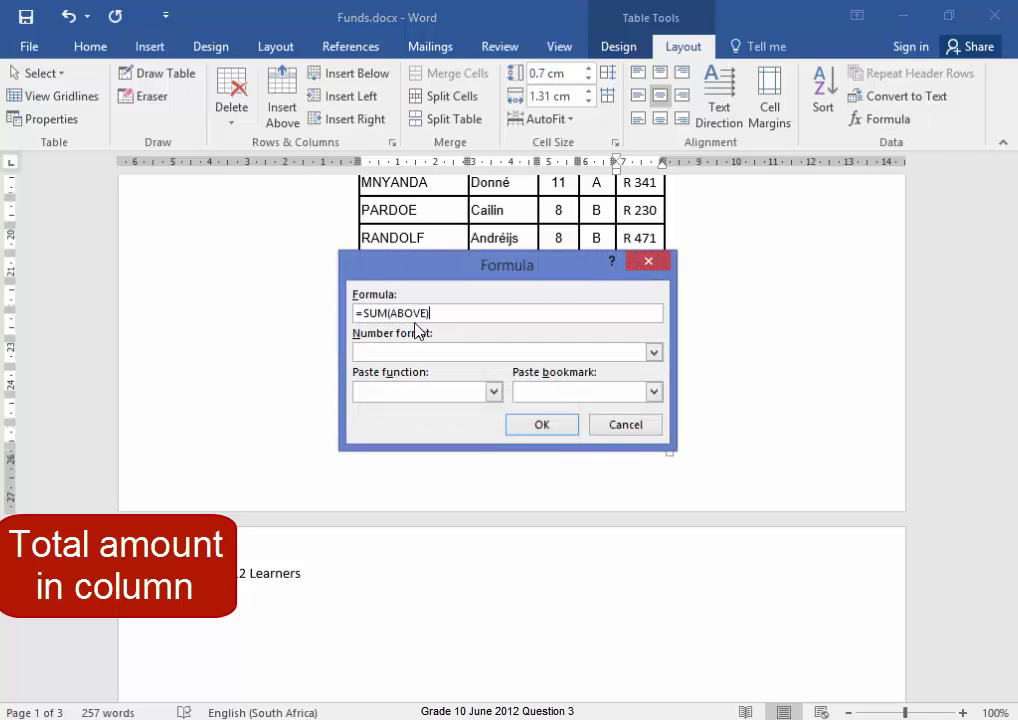
{"action": "left_click", "coordinate": [540, 426]}
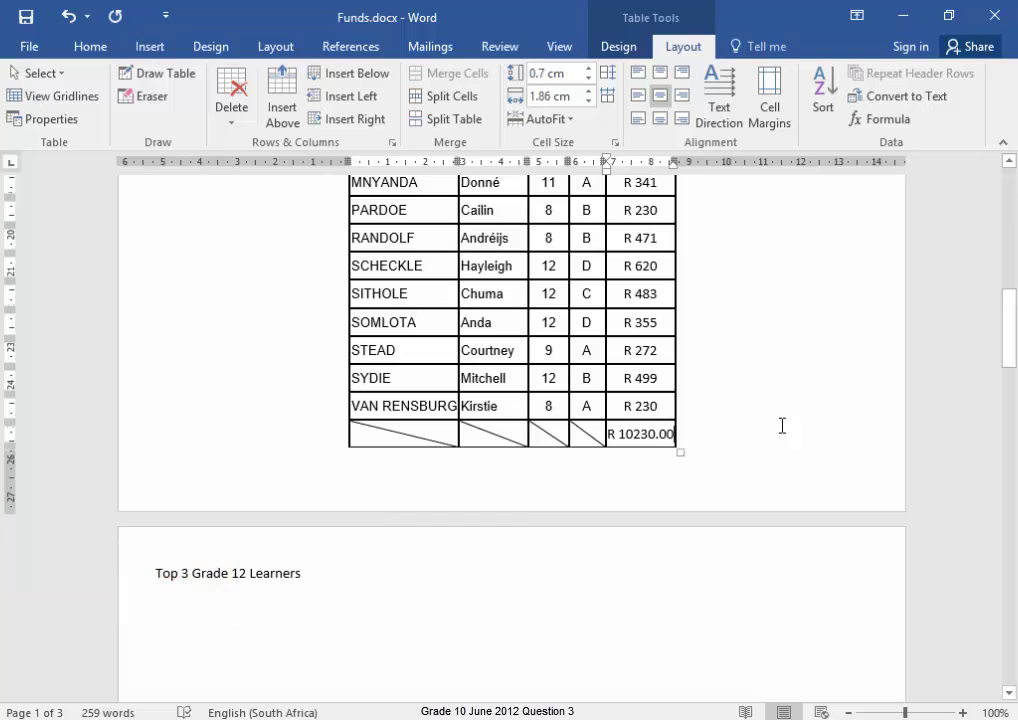
{"action": "scroll", "coordinate": [782, 426], "scroll_direction": "up", "scroll_amount": 5}
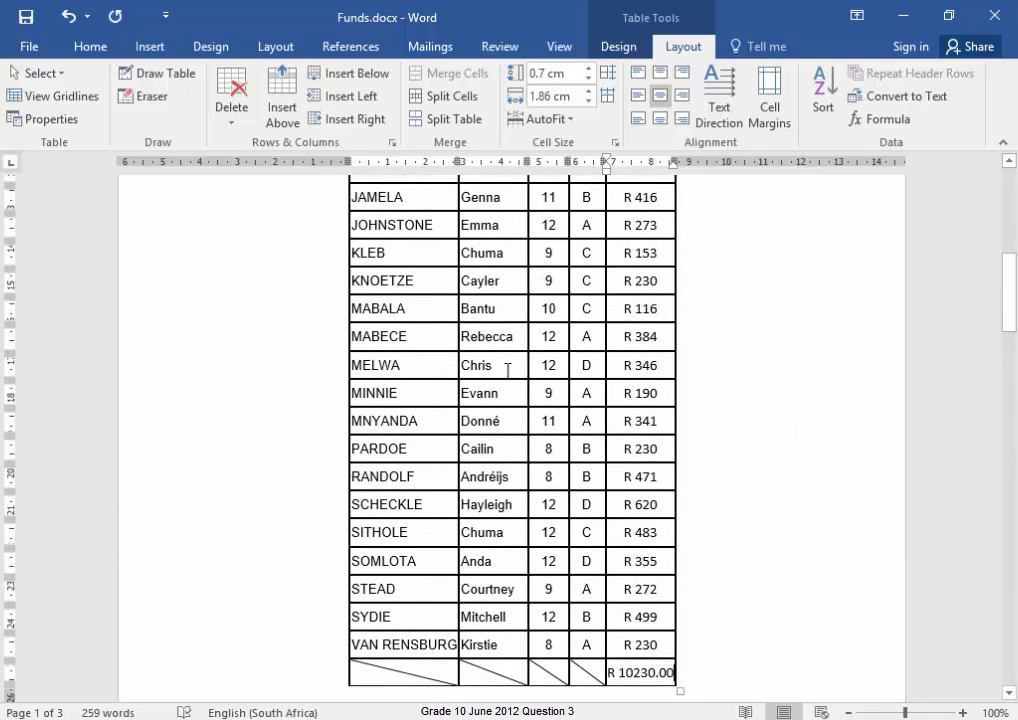
Delete KNOETZE's entire row using Delete Cells > Delete entire row.
{"action": "left_click_drag", "start_coordinate": [355, 281], "coordinate": [636, 279]}
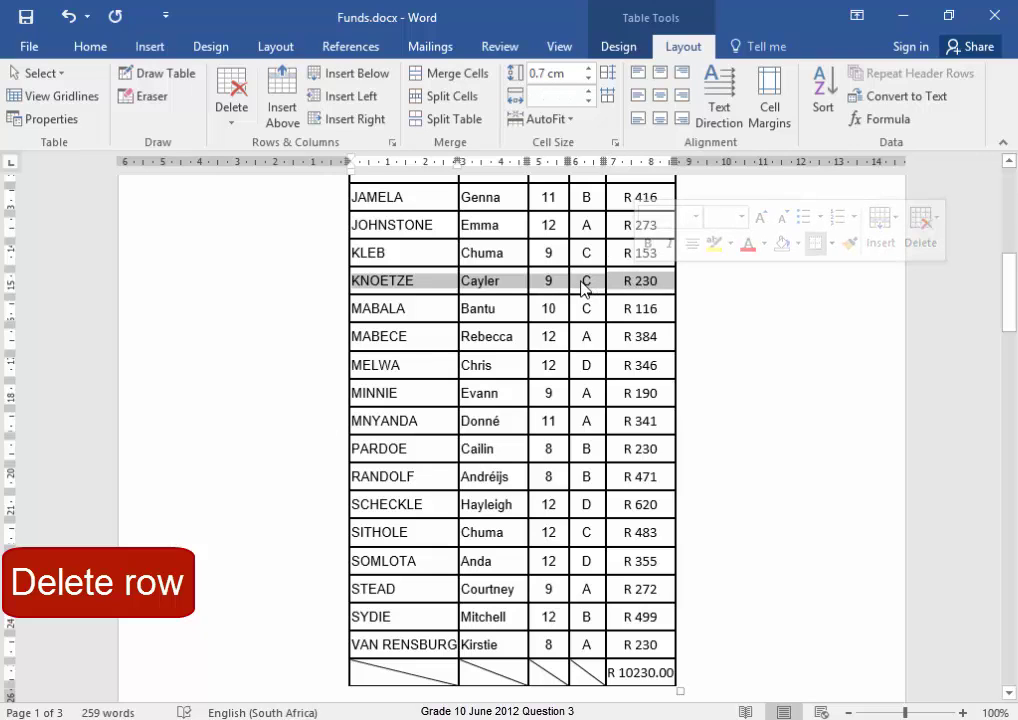
{"action": "right_click", "coordinate": [585, 287]}
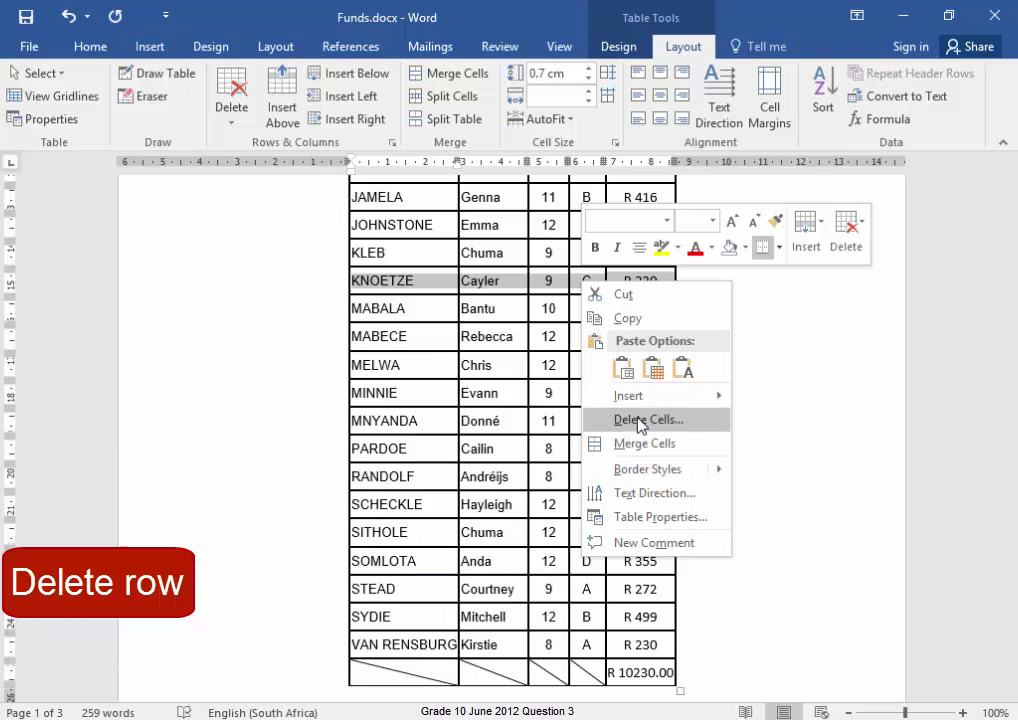
{"action": "left_click", "coordinate": [641, 421]}
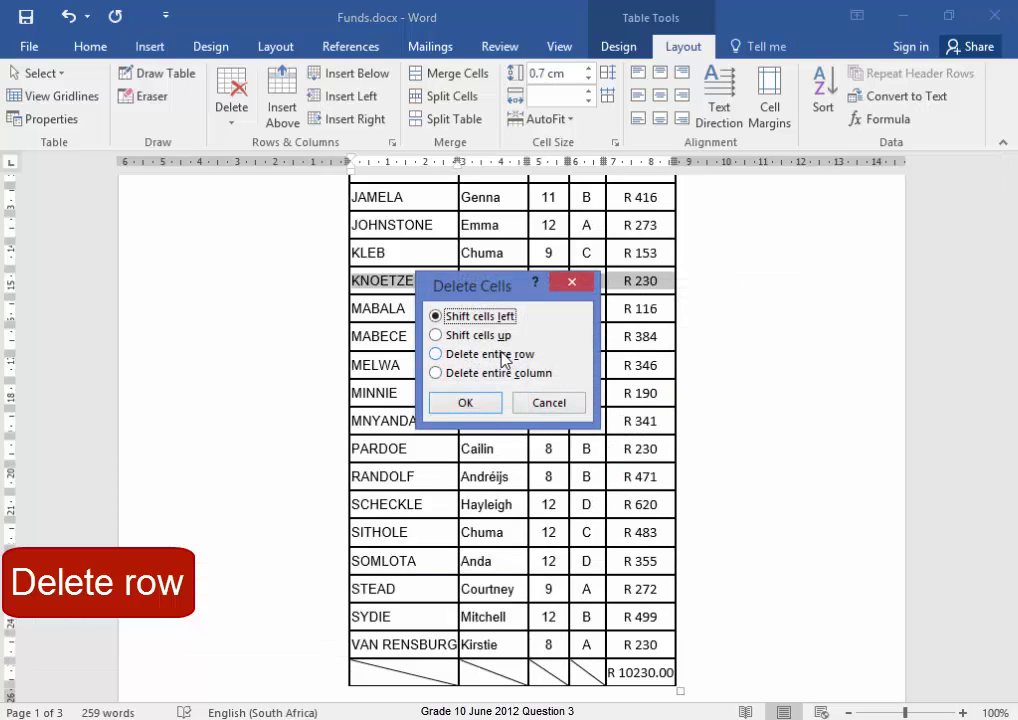
{"action": "left_click", "coordinate": [503, 355]}
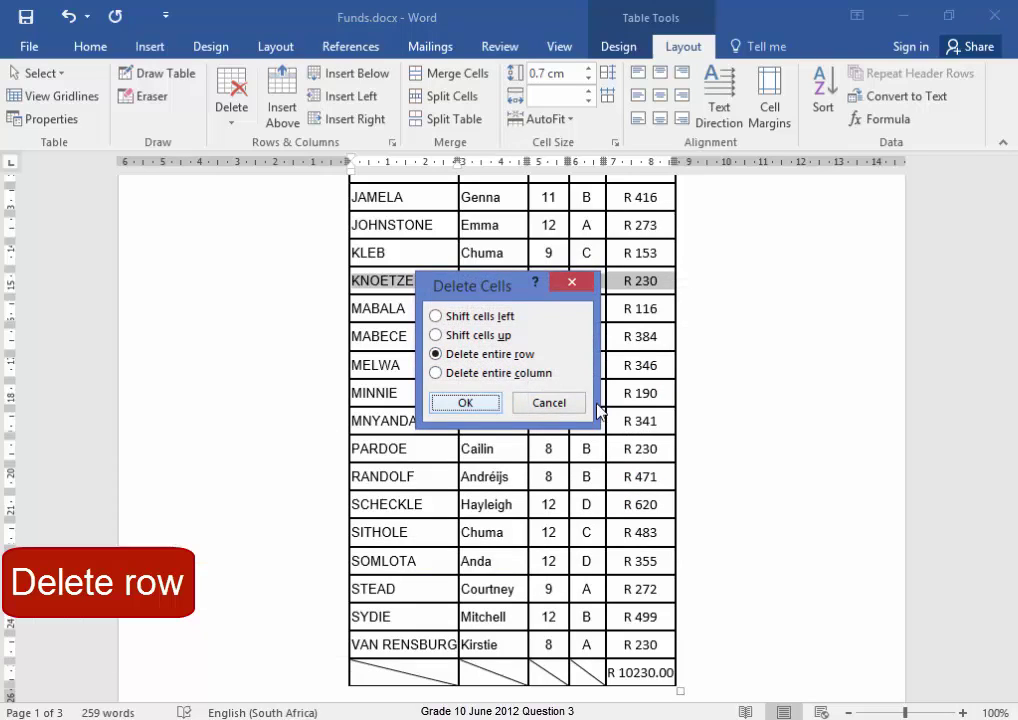
{"action": "key", "text": "Return"}
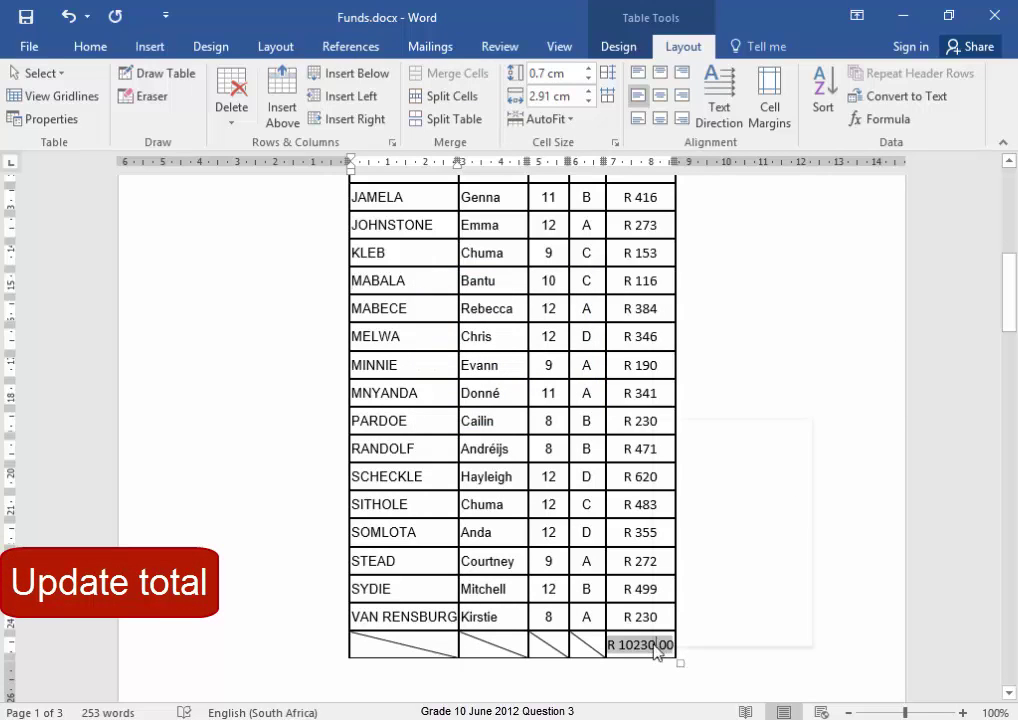
Update the total field so the bottom Amount cell shows R 10000.00.
{"action": "right_click", "coordinate": [661, 647]}
{"action": "left_click", "coordinate": [697, 535]}
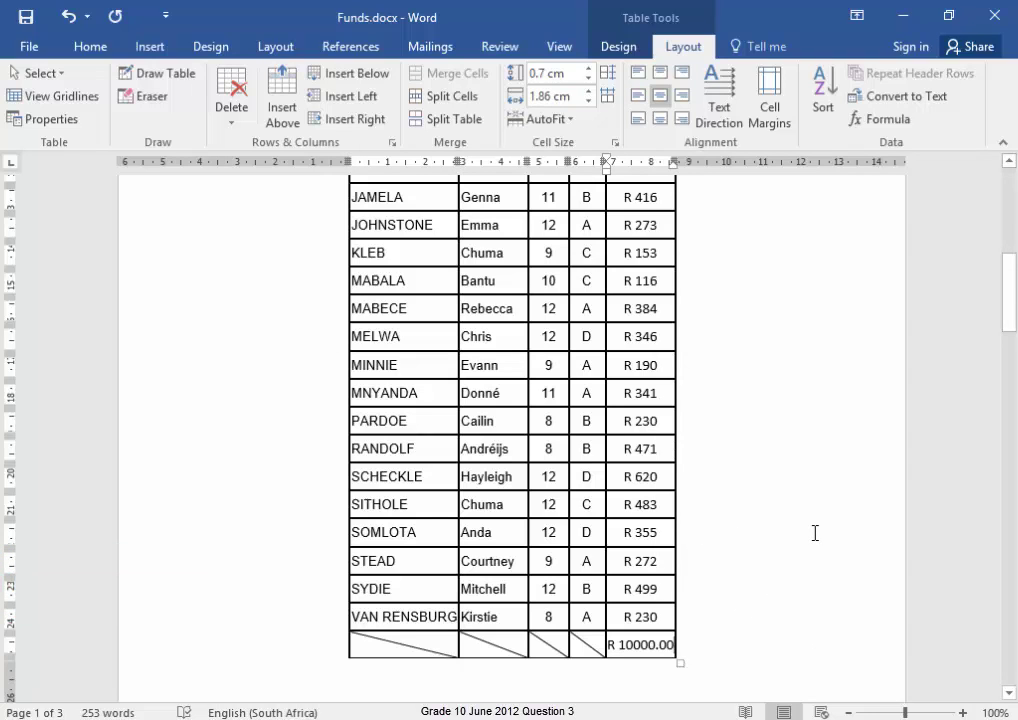
Sort the whole learners table by Grade in descending order.
{"action": "scroll", "coordinate": [815, 533], "scroll_direction": "down", "scroll_amount": 1}
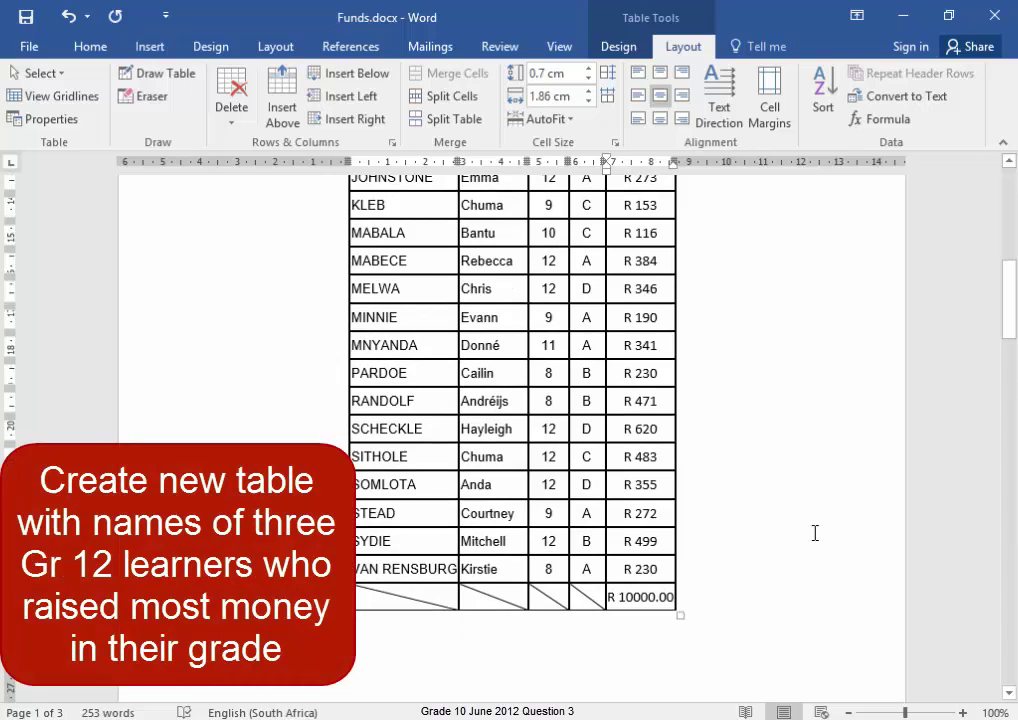
{"action": "scroll", "coordinate": [815, 533], "scroll_direction": "down", "scroll_amount": 7}
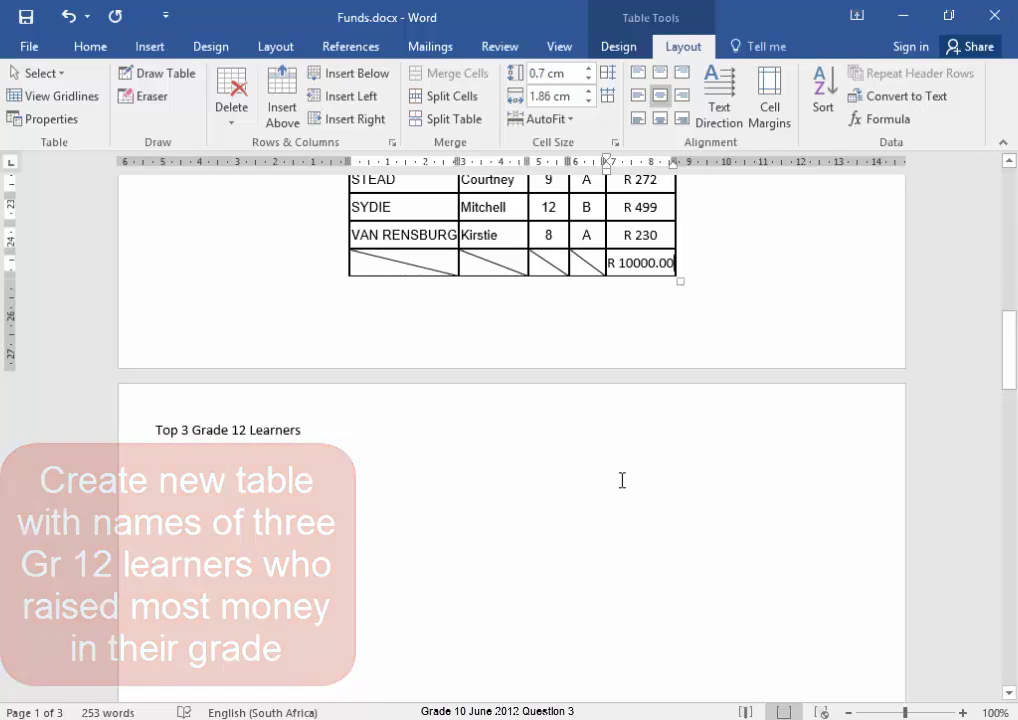
{"action": "scroll", "coordinate": [621, 481], "scroll_direction": "up", "scroll_amount": 1}
{"action": "scroll", "coordinate": [621, 481], "scroll_direction": "up", "scroll_amount": 15}
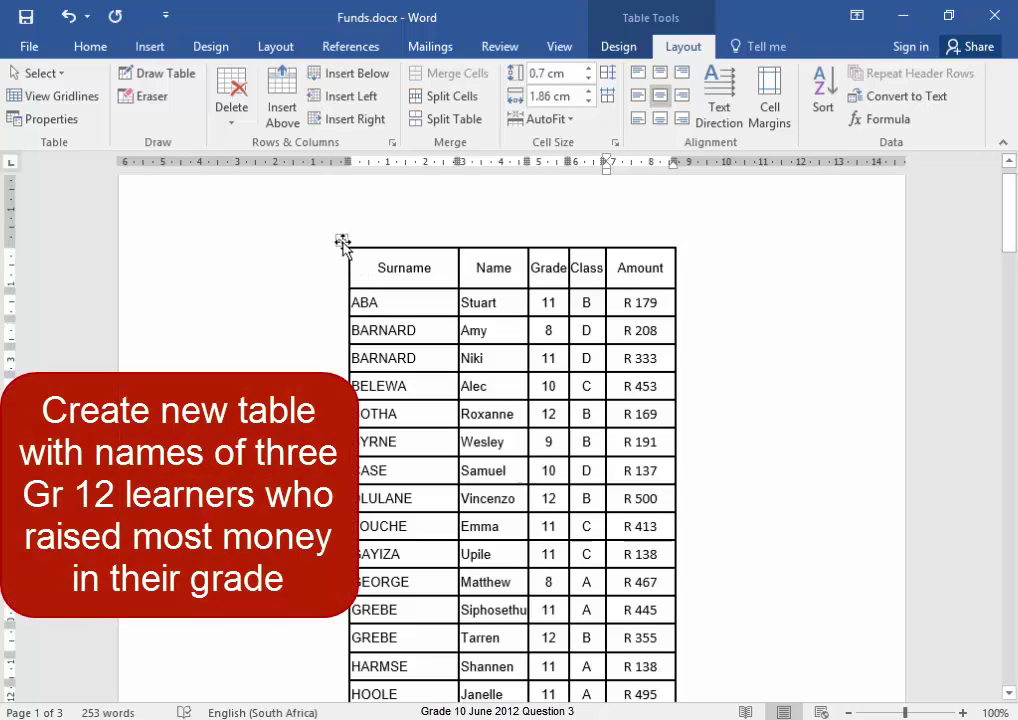
{"action": "left_click", "coordinate": [342, 242]}
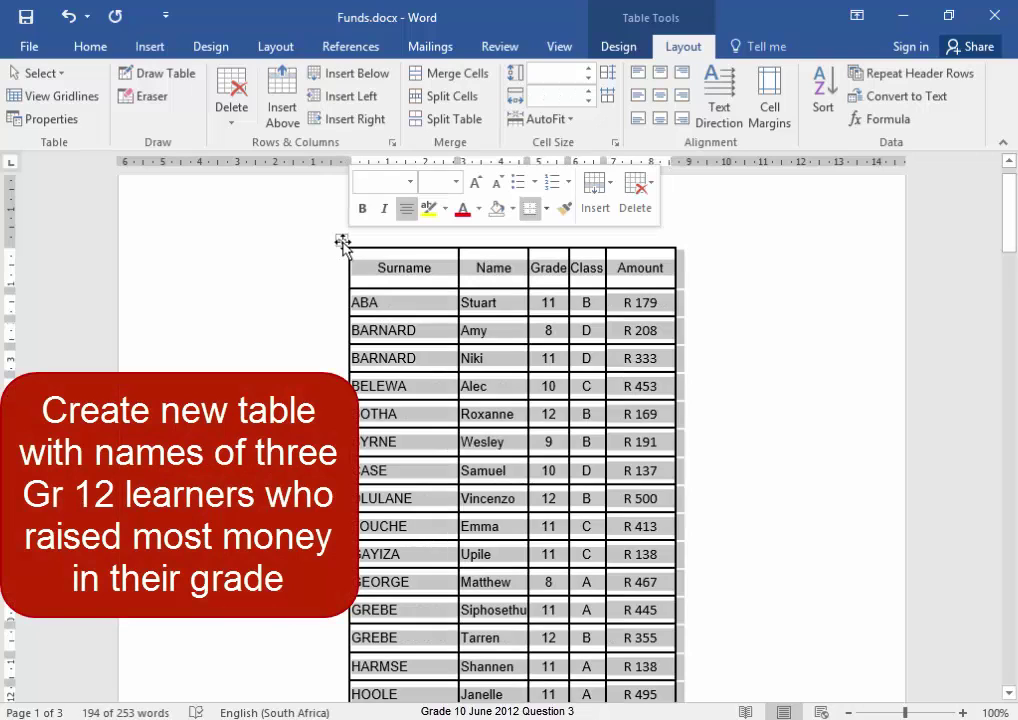
{"action": "left_click", "coordinate": [824, 106]}
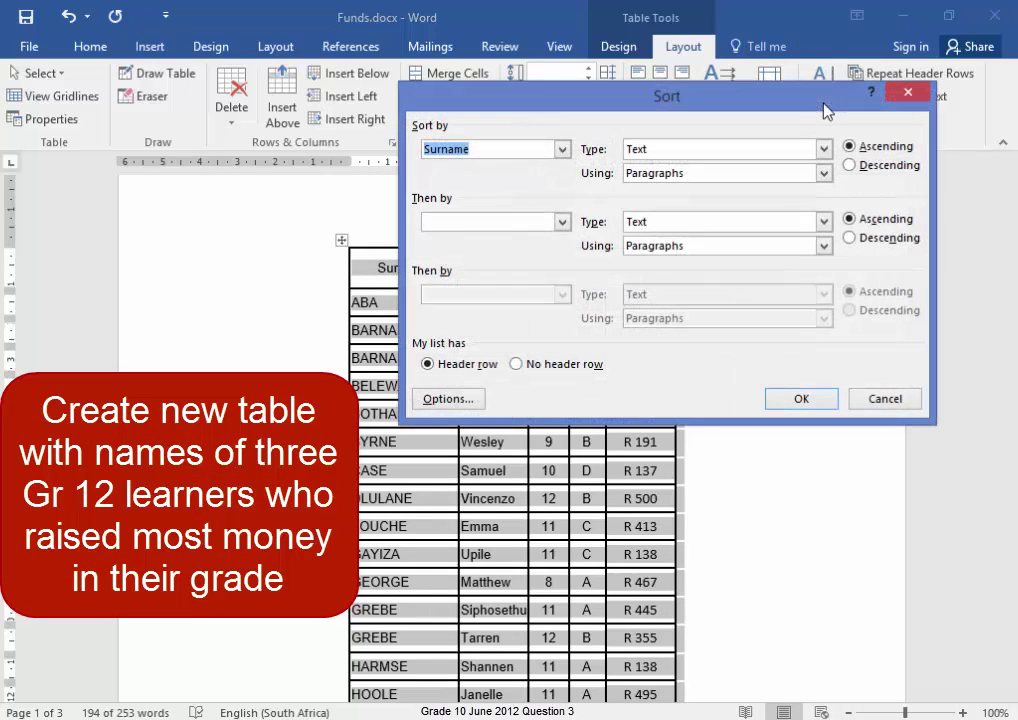
{"action": "left_click", "coordinate": [562, 152]}
{"action": "left_click", "coordinate": [548, 194]}
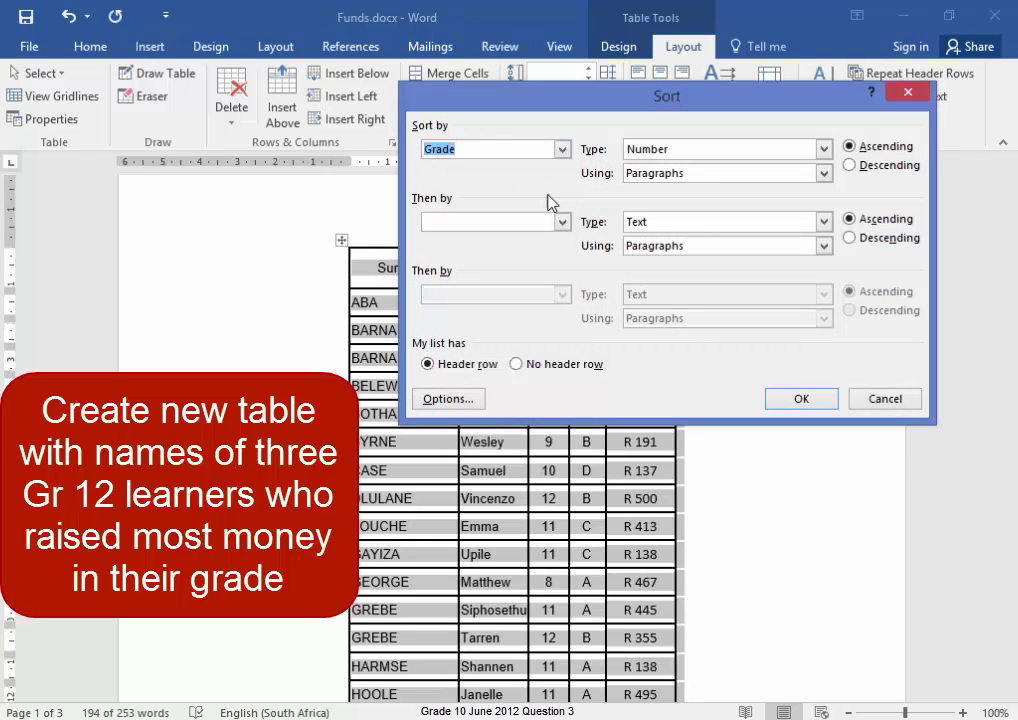
{"action": "left_click", "coordinate": [849, 166]}
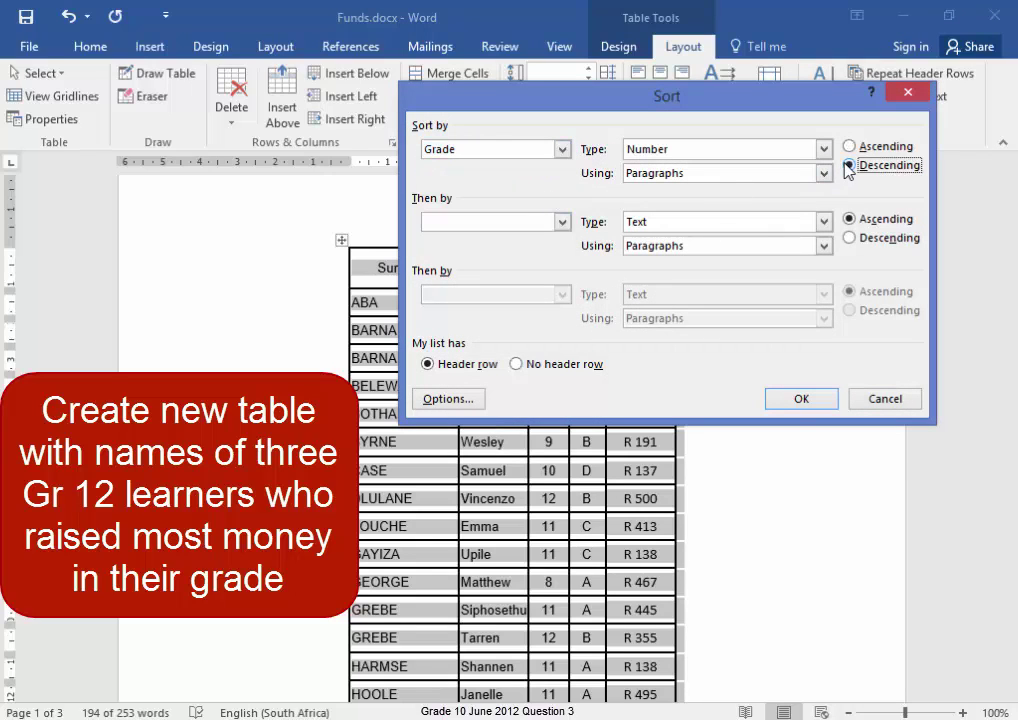
{"action": "left_click", "coordinate": [809, 404]}
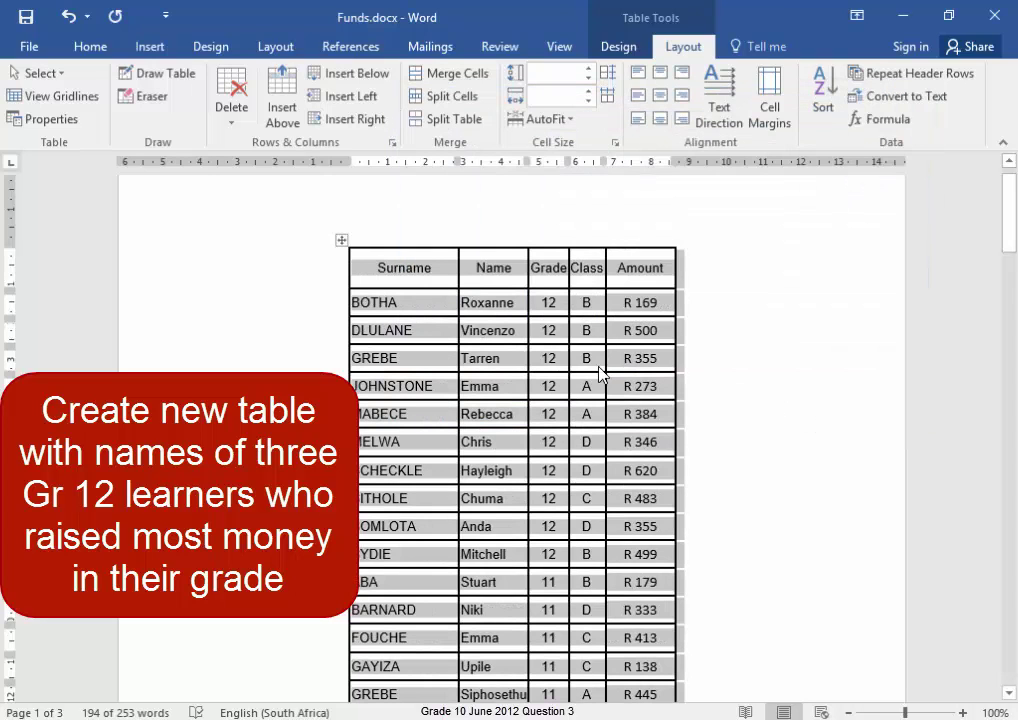
Re-sort with Amount descending as the second level after Grade.
{"action": "left_click", "coordinate": [825, 104]}
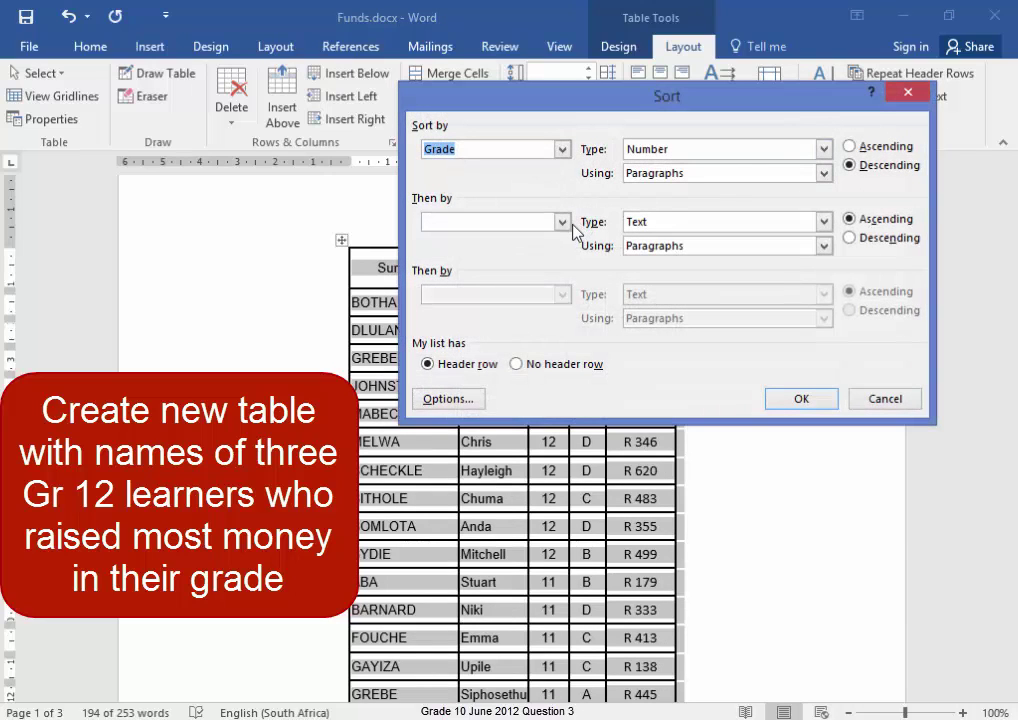
{"action": "left_click", "coordinate": [563, 223]}
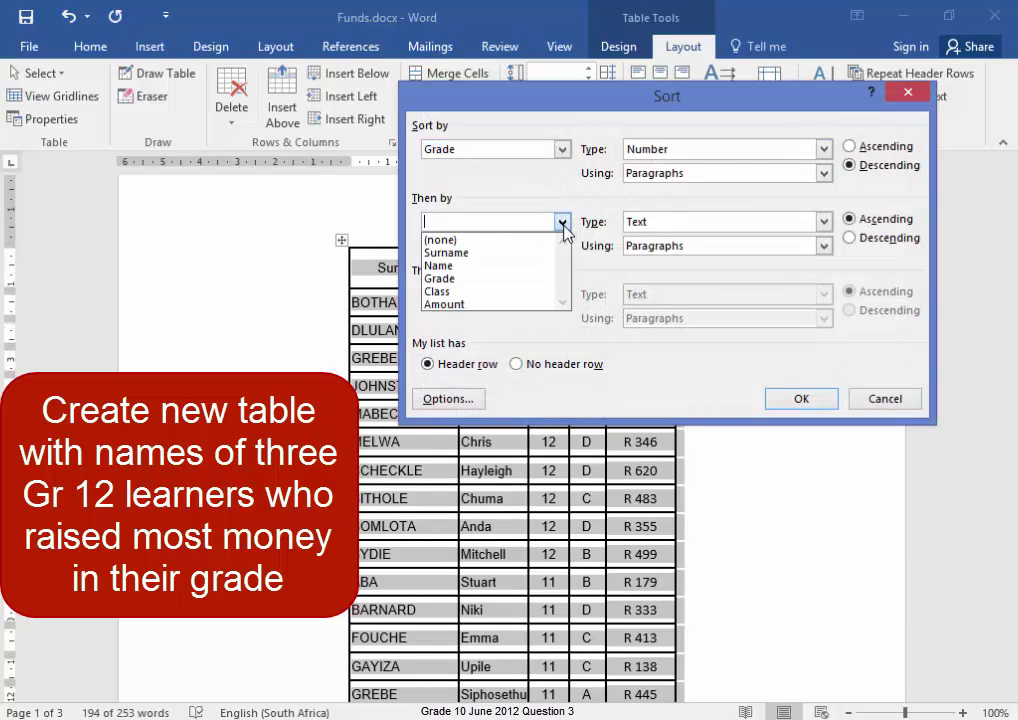
{"action": "left_click", "coordinate": [530, 305]}
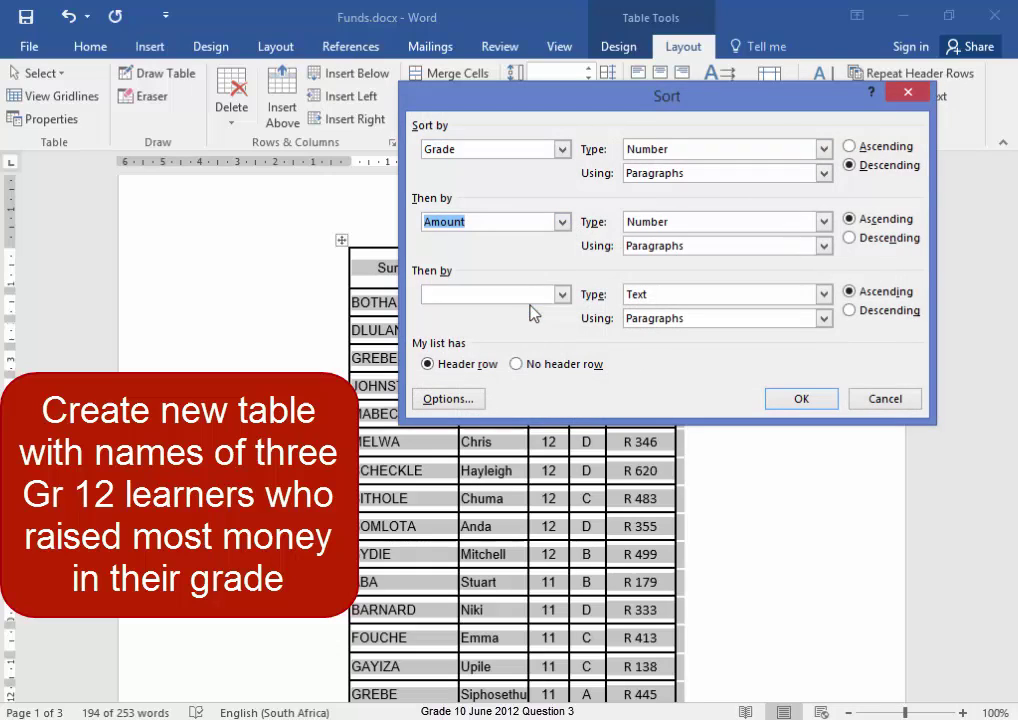
{"action": "left_click", "coordinate": [849, 240]}
{"action": "left_click", "coordinate": [823, 403]}
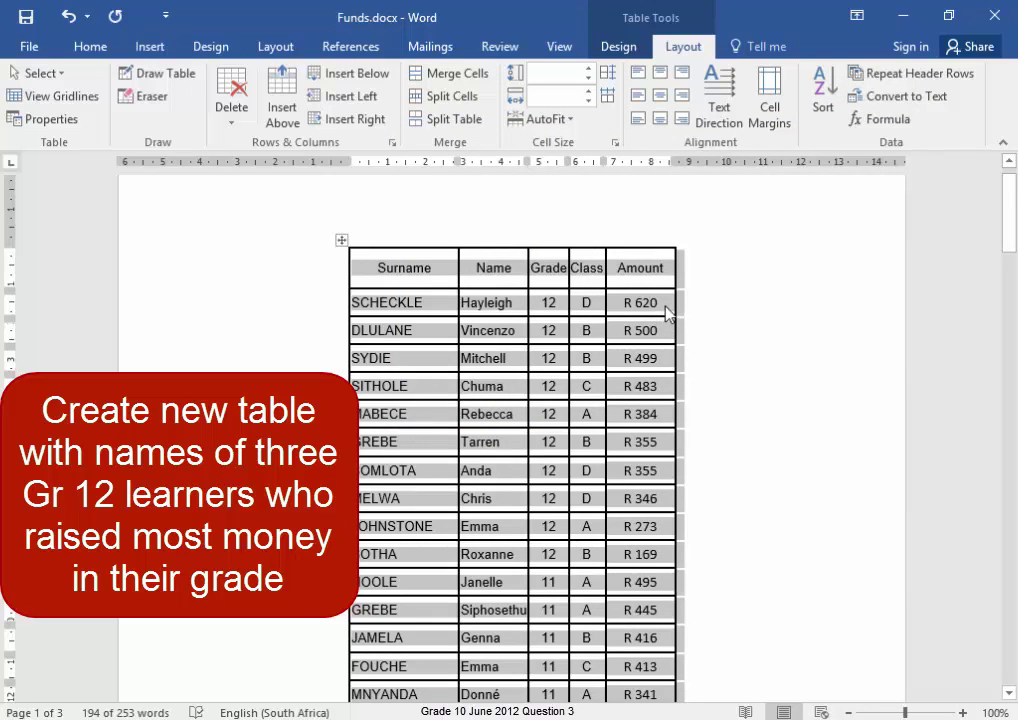
Paste the header and top three Grade 12 rows below the 'Top 3 Grade 12 Learners' heading.
{"action": "left_click", "coordinate": [823, 365]}
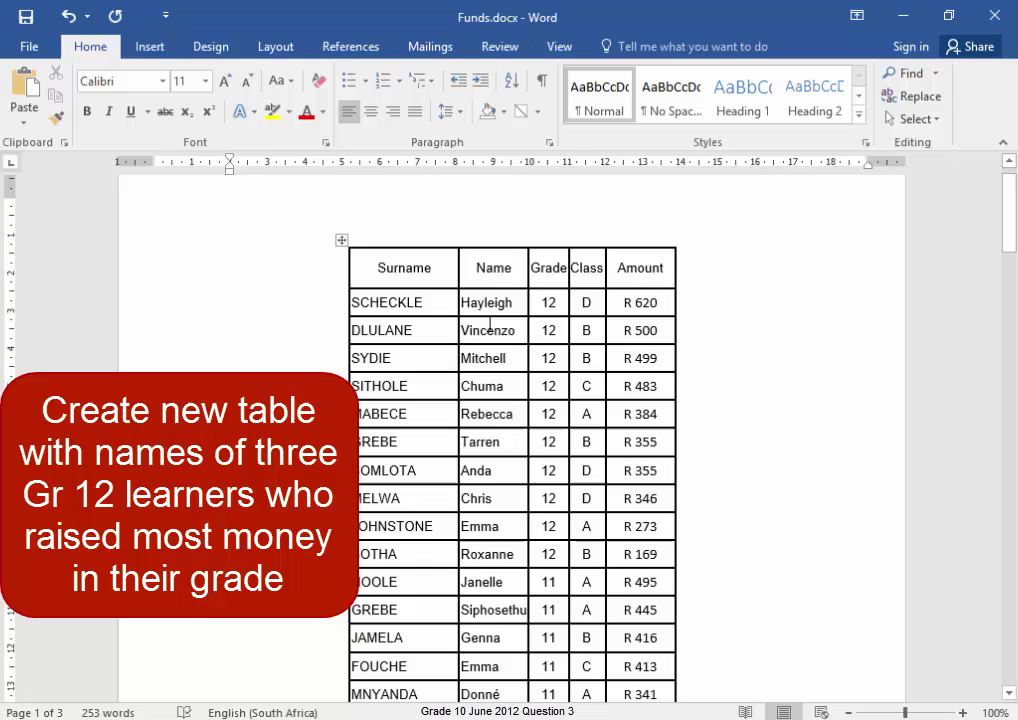
{"action": "left_click_drag", "start_coordinate": [371, 272], "coordinate": [657, 356]}
{"action": "key", "text": "ctrl+c"}
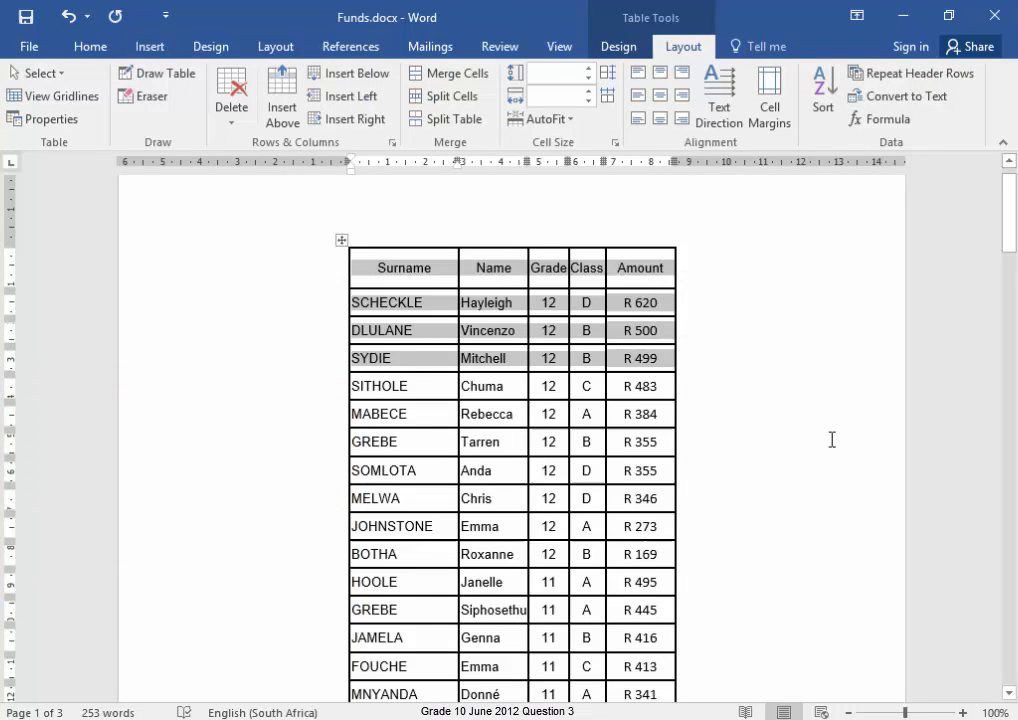
{"action": "scroll", "coordinate": [833, 434], "scroll_direction": "down", "scroll_amount": 10}
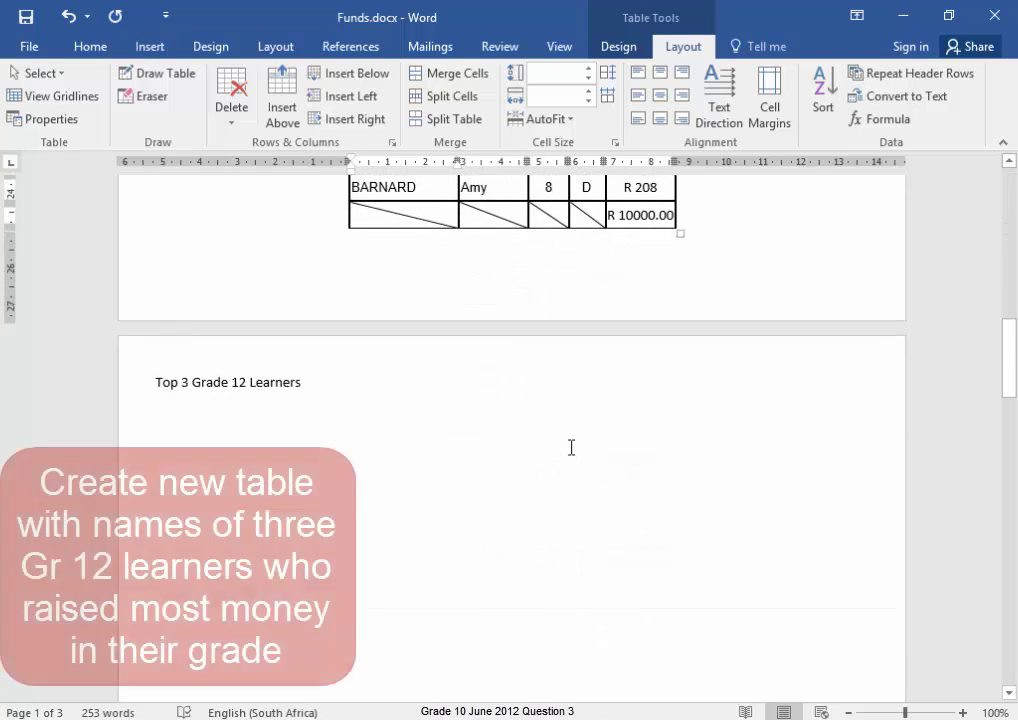
{"action": "left_click", "coordinate": [568, 438]}
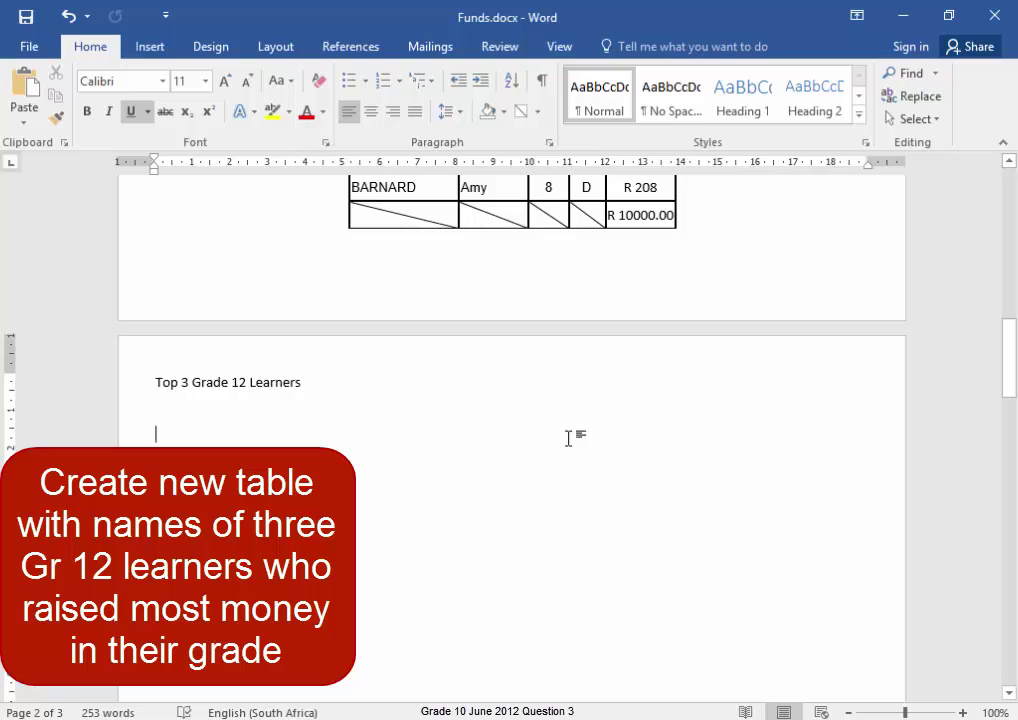
{"action": "key", "text": "ctrl+v"}
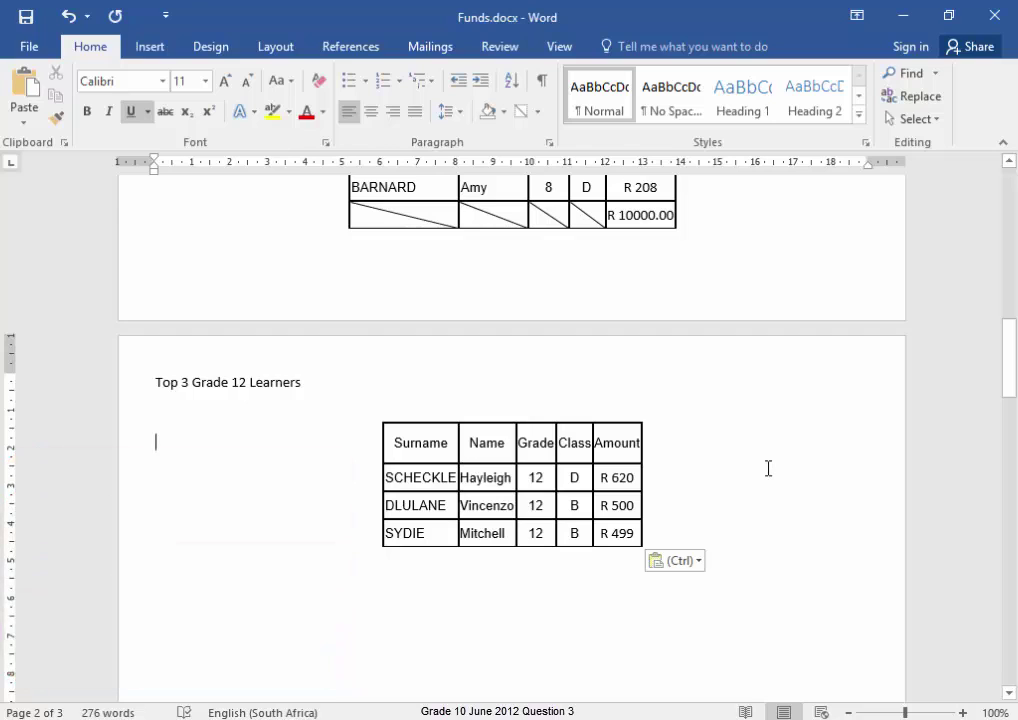
{"action": "scroll", "coordinate": [767, 468], "scroll_direction": "down", "scroll_amount": 2}
{"action": "scroll", "coordinate": [768, 468], "scroll_direction": "down", "scroll_amount": 5}
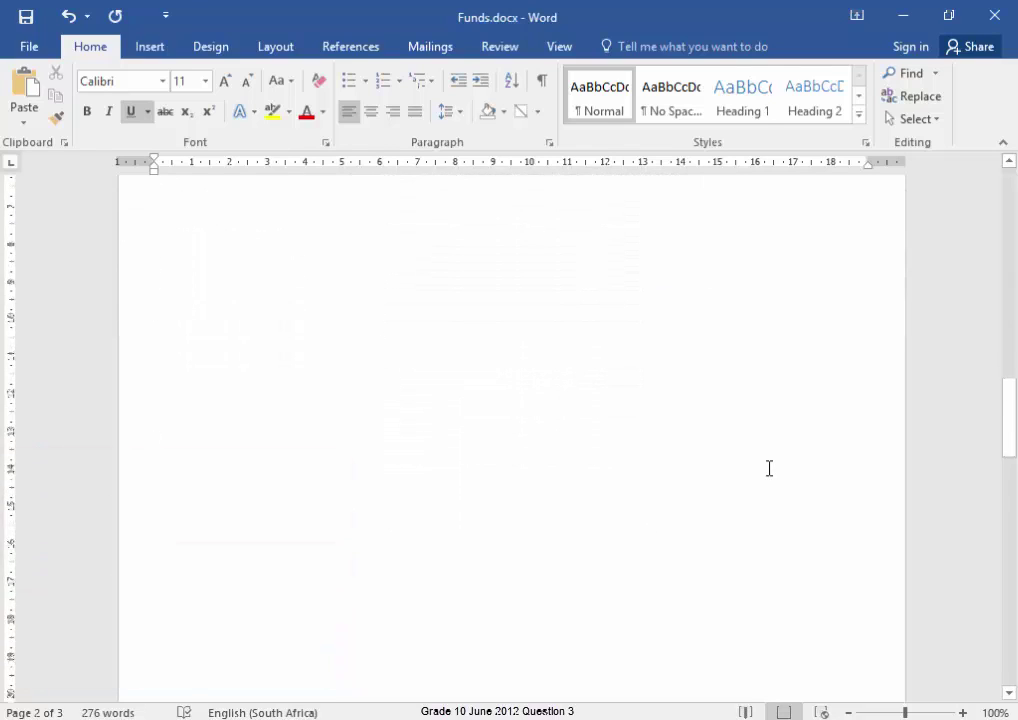
Convert the whole Summary table to text using a comma as the separator.
{"action": "scroll", "coordinate": [770, 467], "scroll_direction": "down", "scroll_amount": 5}
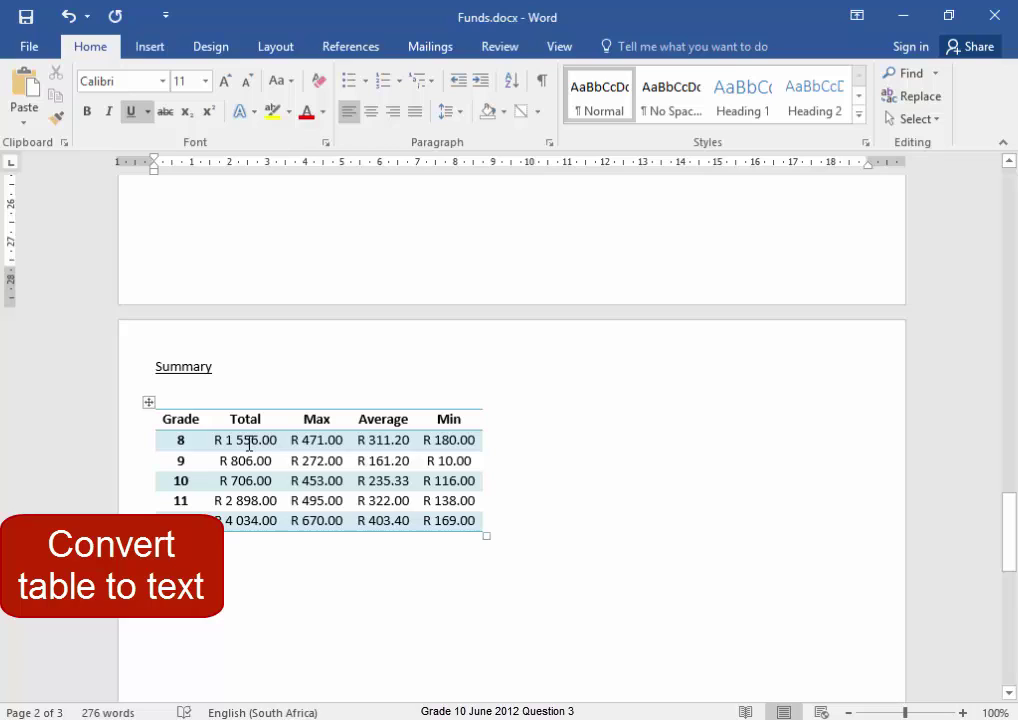
{"action": "left_click", "coordinate": [148, 405]}
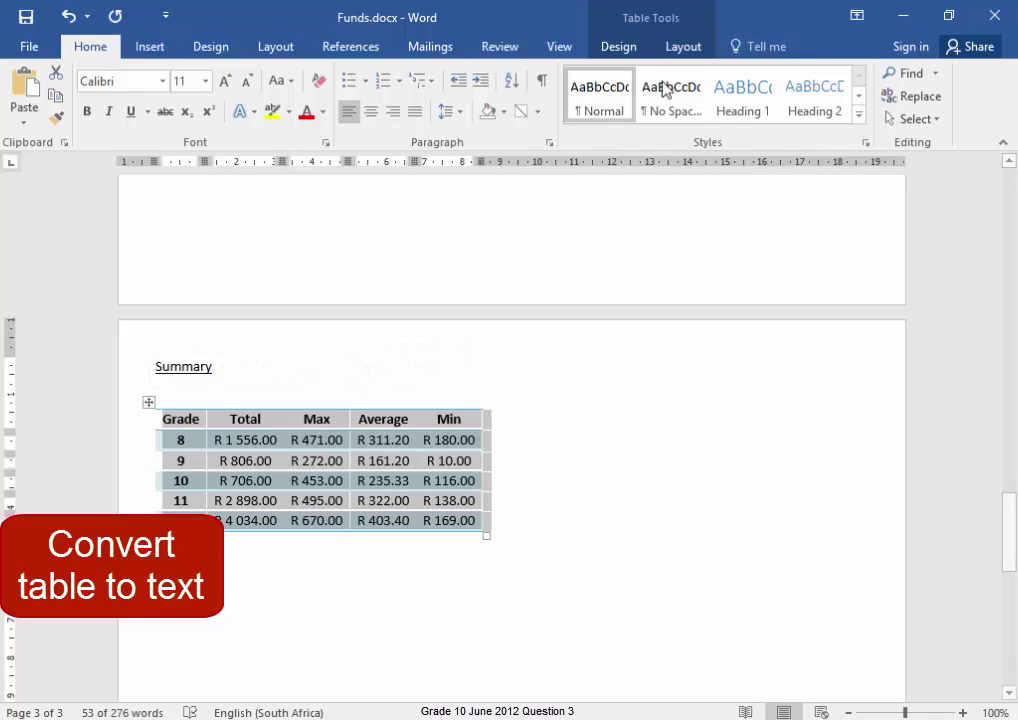
{"action": "left_click", "coordinate": [686, 50]}
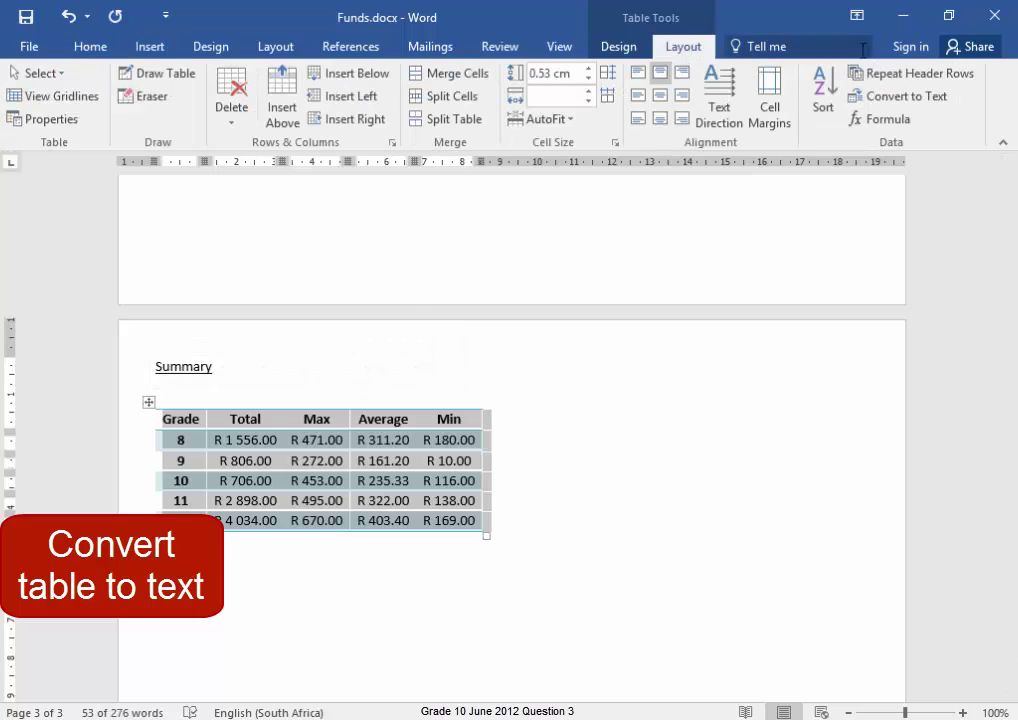
{"action": "left_click", "coordinate": [906, 100]}
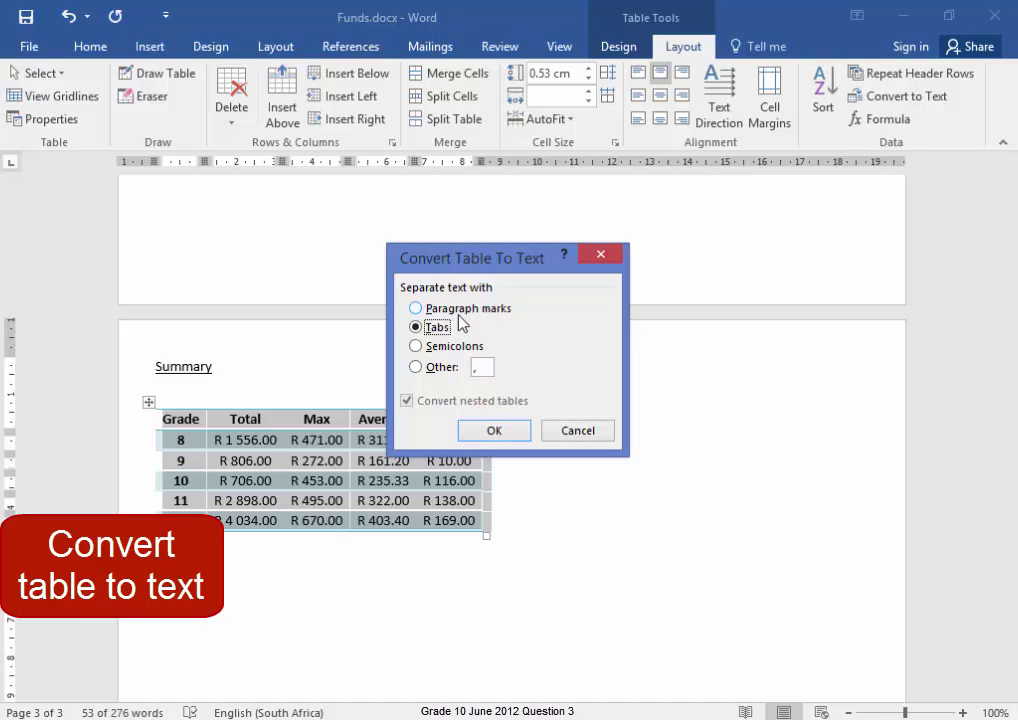
{"action": "left_click", "coordinate": [416, 367]}
{"action": "type", "text": ","}
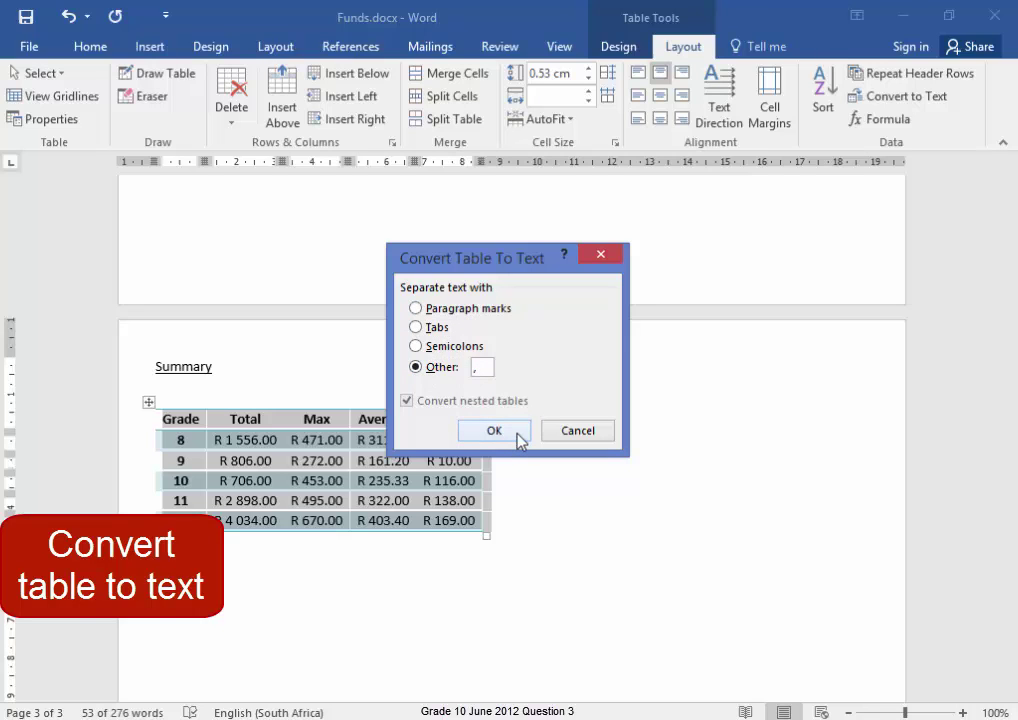
{"action": "left_click", "coordinate": [519, 438]}
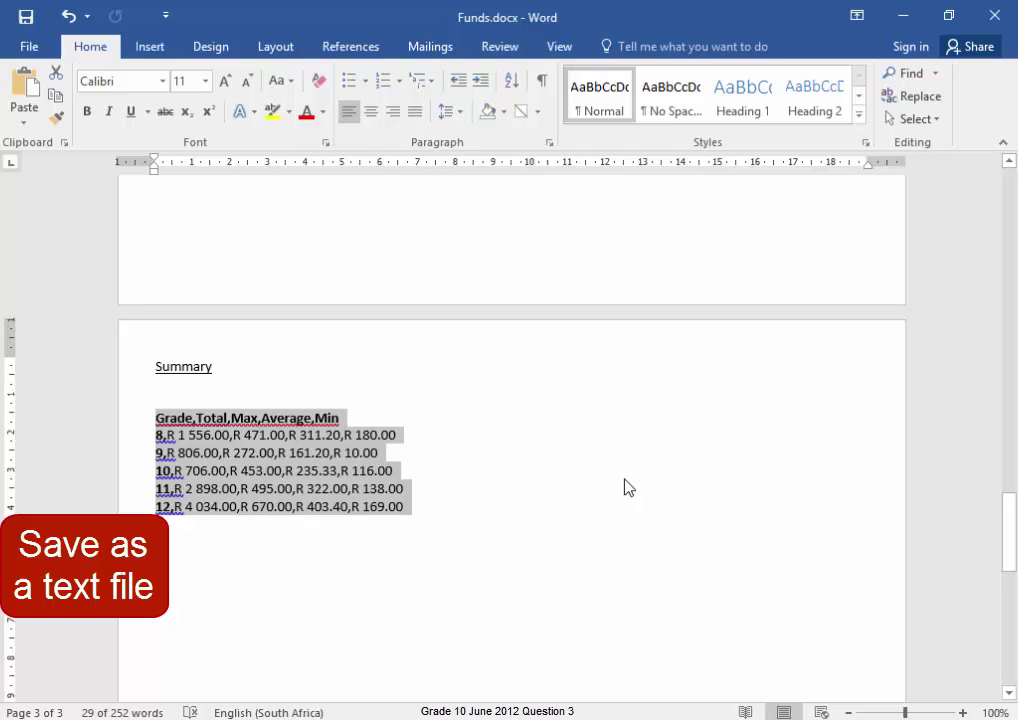
Paste the comma-separated Summary lines into a new blank document, Document4.
{"action": "left_click", "coordinate": [30, 47]}
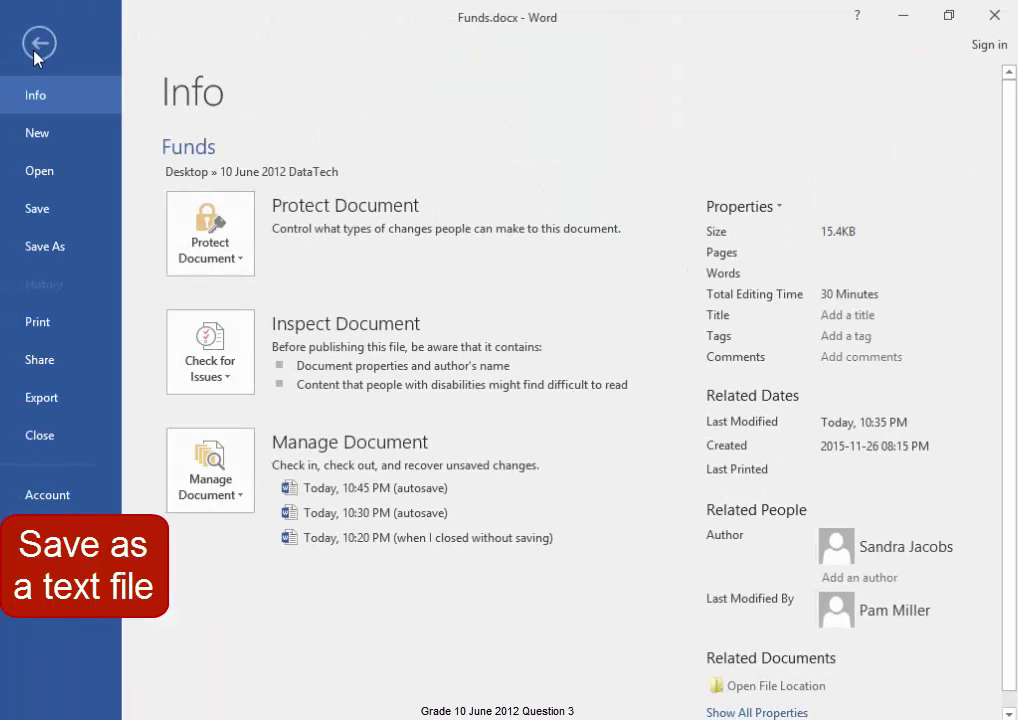
{"action": "left_click", "coordinate": [46, 144]}
{"action": "left_click", "coordinate": [252, 313]}
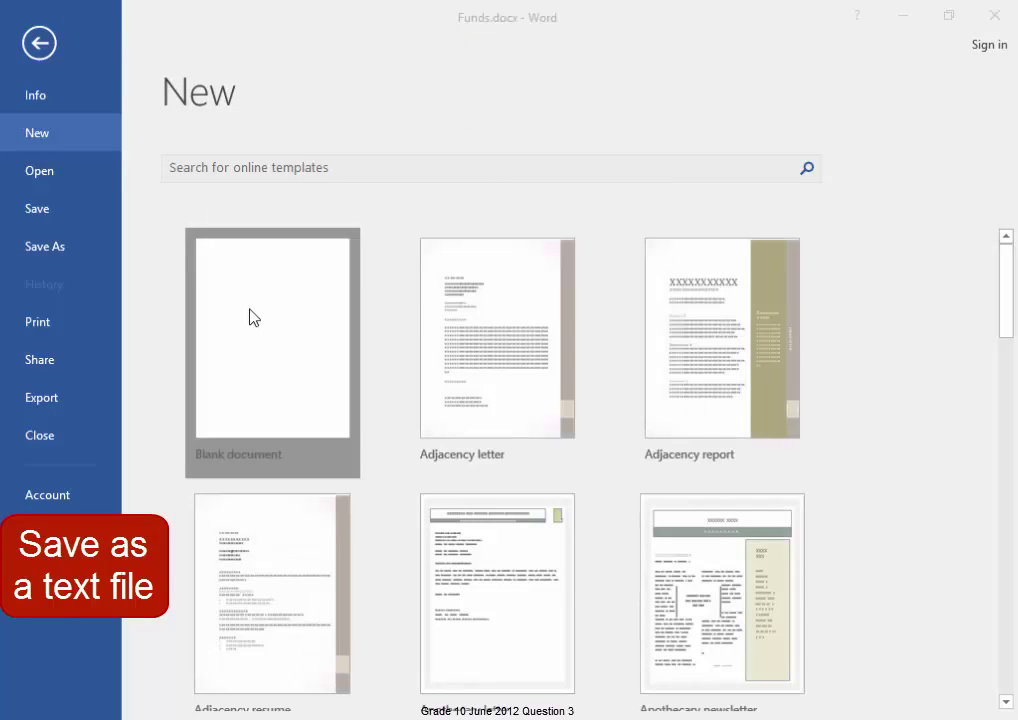
{"action": "type", "text": "Grade,Total,Max,Average,Min 8,R 1 556.00,R 471.00,R 311.20,R 180.00 9,R 806.00,R 272.00,R 161.20,R 10.00 10,R 706.00,R 453.00,R 235.33,R 116.00 11,R 2 898.00,R 495.00,R 322.00,R 138.00 12,R 4 034.00,R 670.00,R 403.40,R 169.00"}
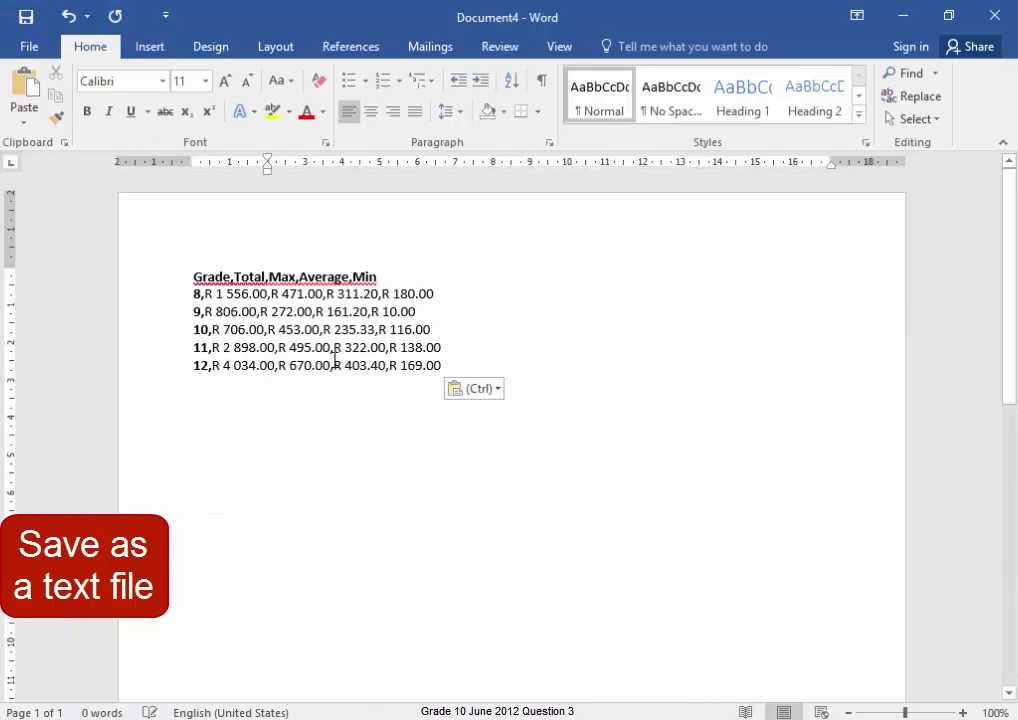
Save Document4 as Plain Text named Summary.txt in the DataTech folder, then close it.
{"action": "left_click", "coordinate": [27, 46]}
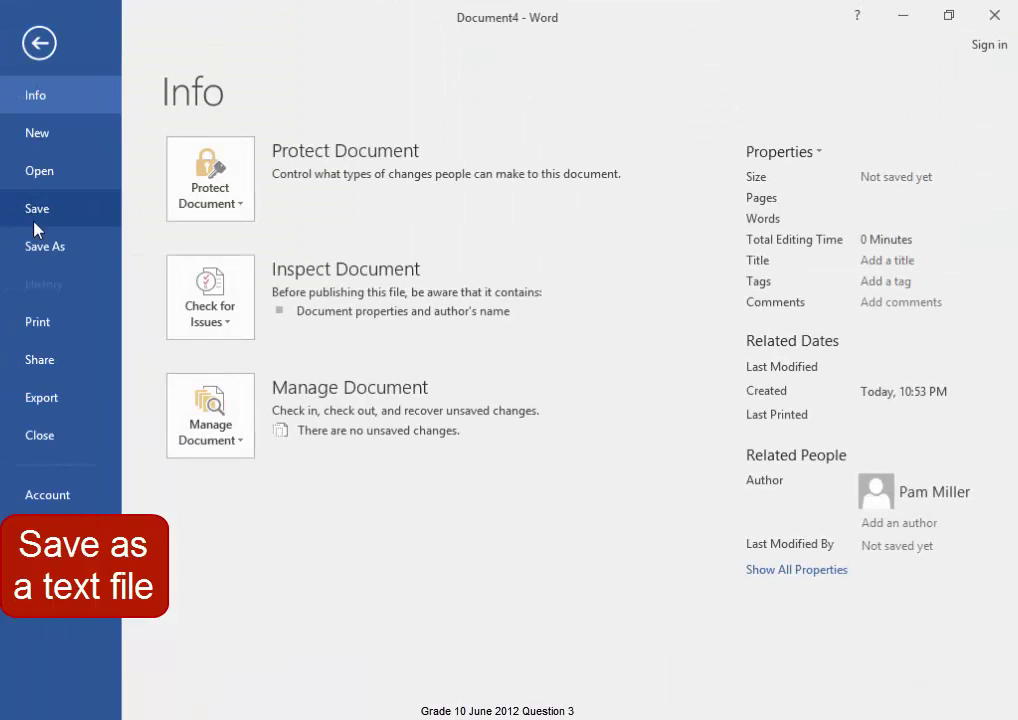
{"action": "left_click", "coordinate": [37, 250]}
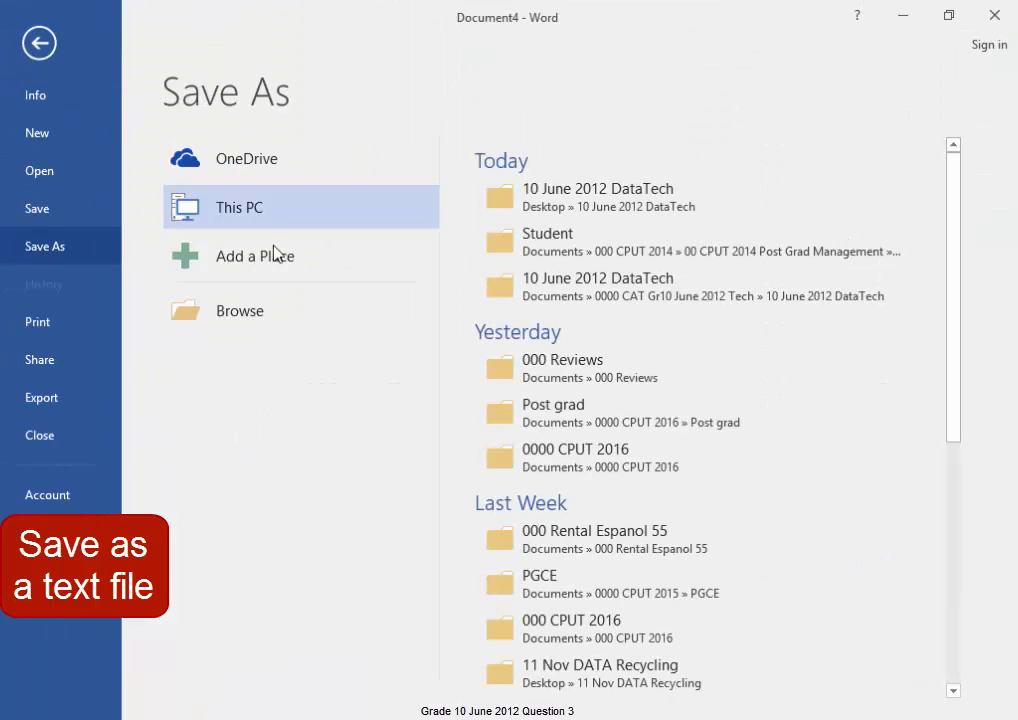
{"action": "left_click", "coordinate": [605, 210]}
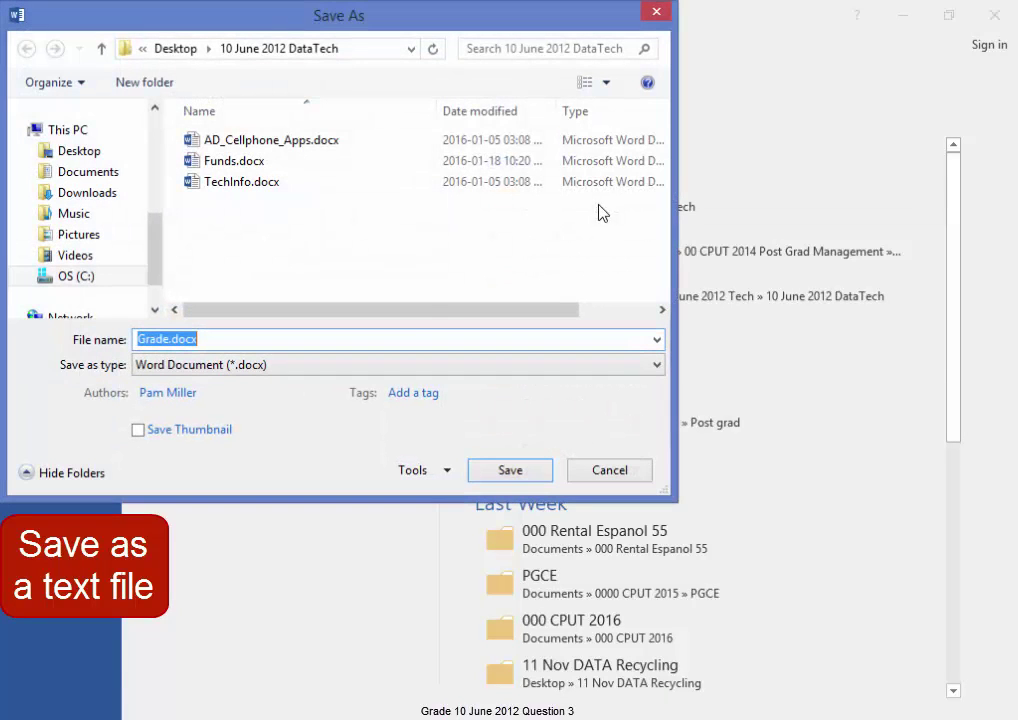
{"action": "left_click", "coordinate": [657, 365]}
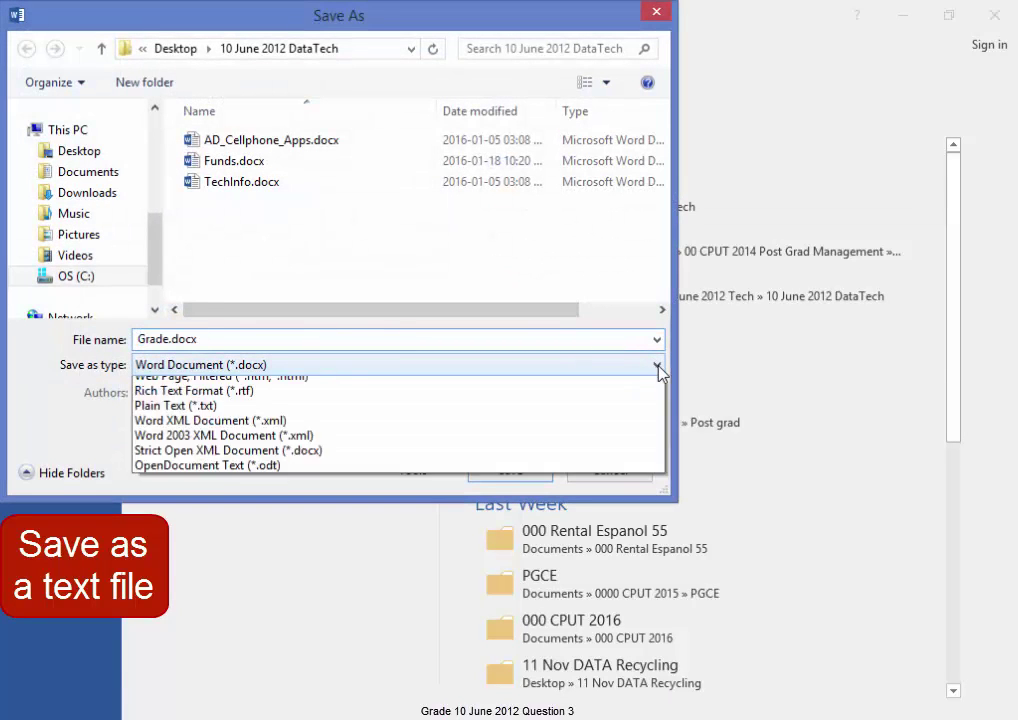
{"action": "left_click", "coordinate": [491, 572]}
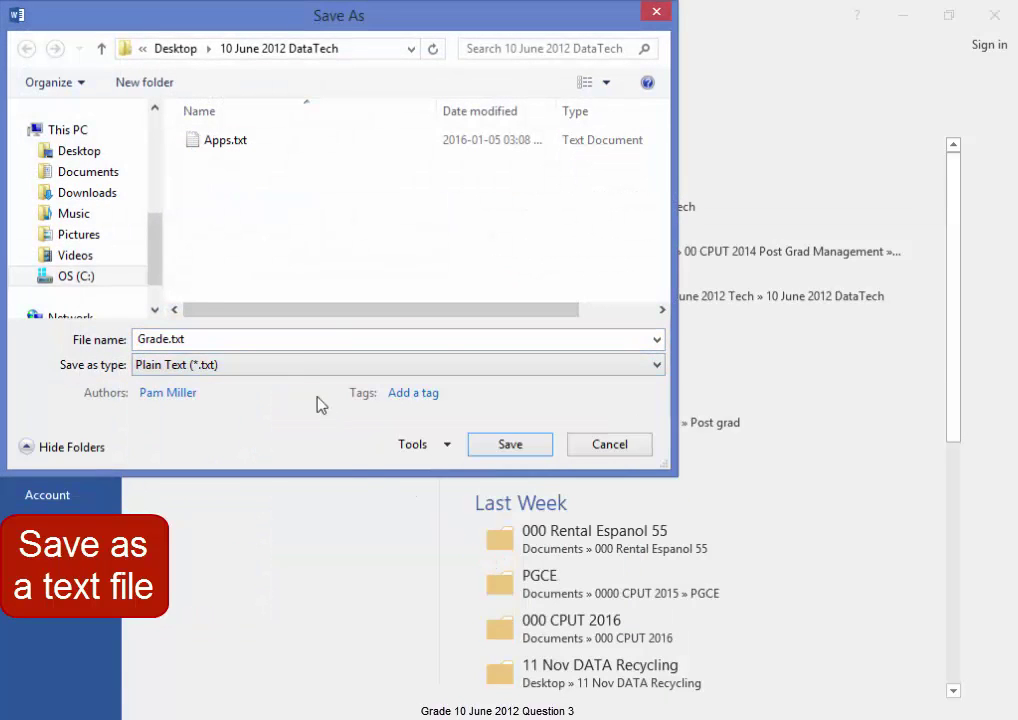
{"action": "double_click", "coordinate": [304, 342]}
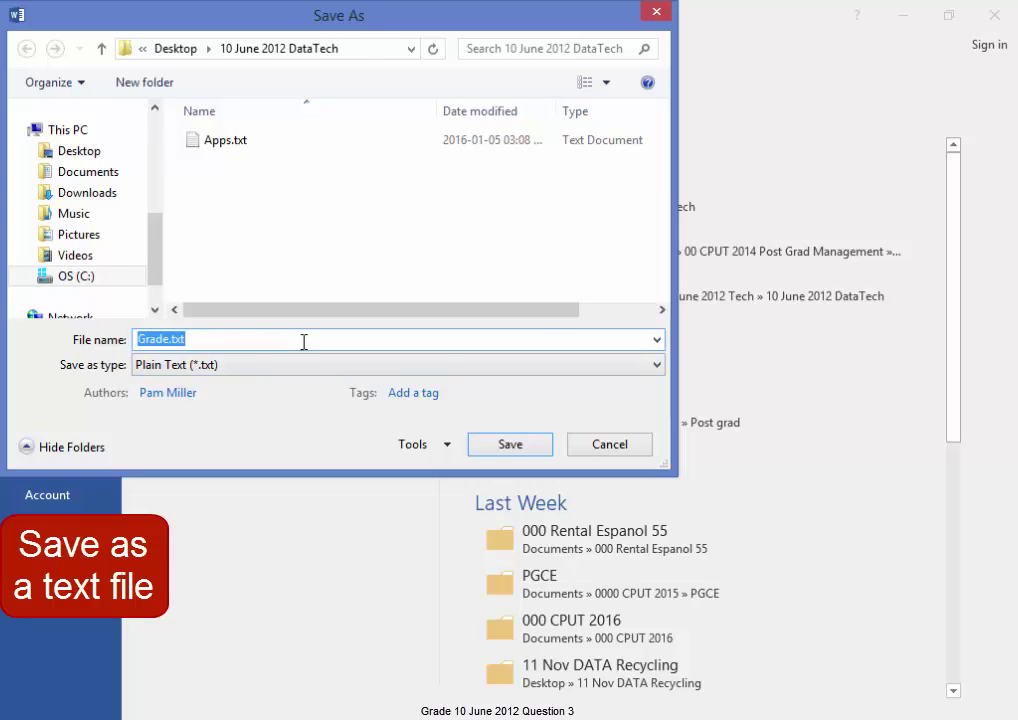
{"action": "type", "text": "Summary"}
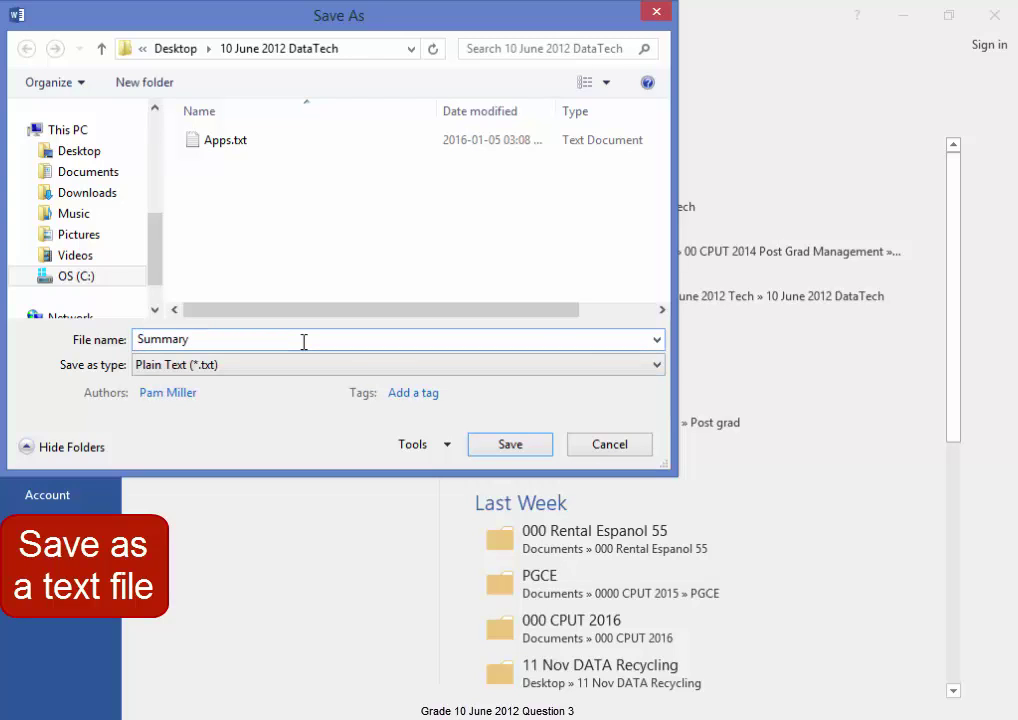
{"action": "left_click", "coordinate": [498, 448]}
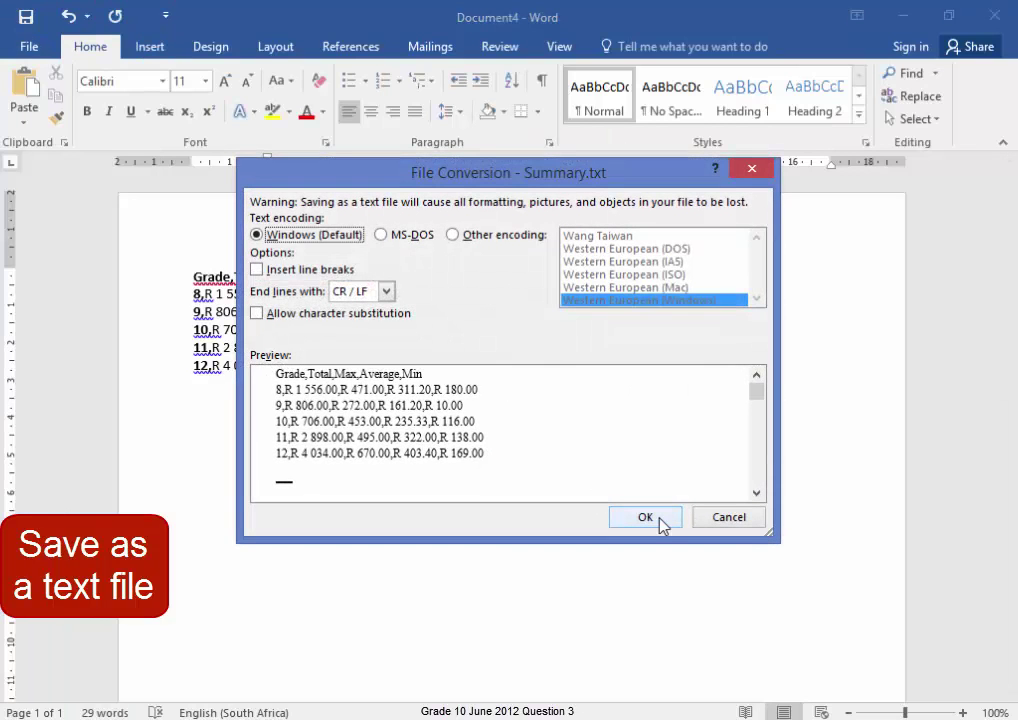
{"action": "left_click", "coordinate": [645, 517]}
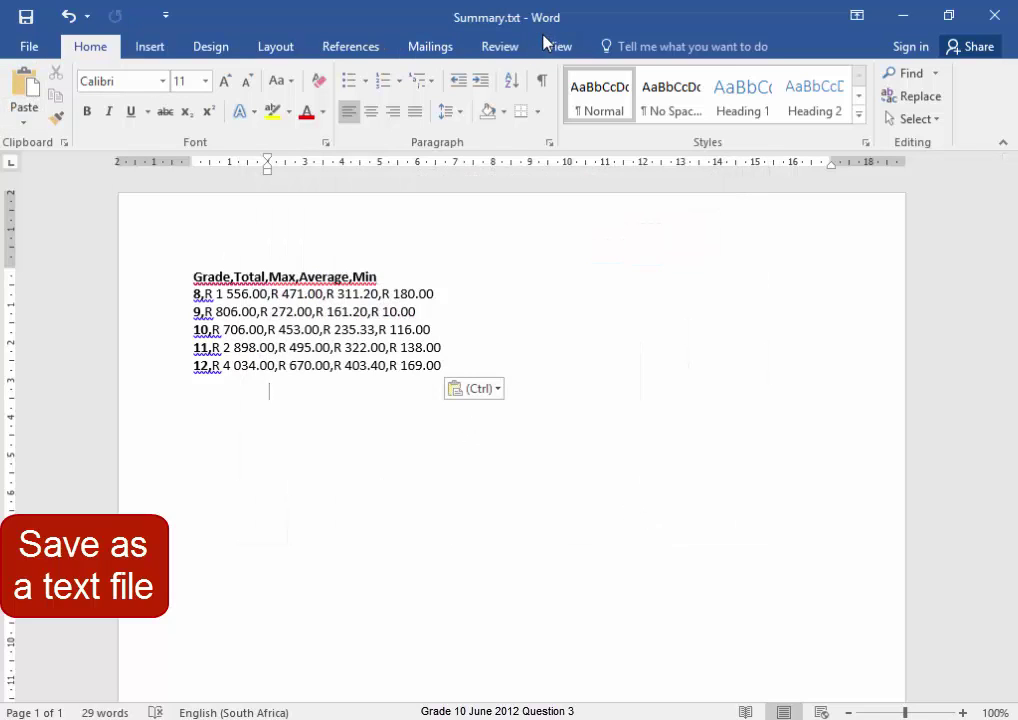
{"action": "left_click", "coordinate": [995, 16]}
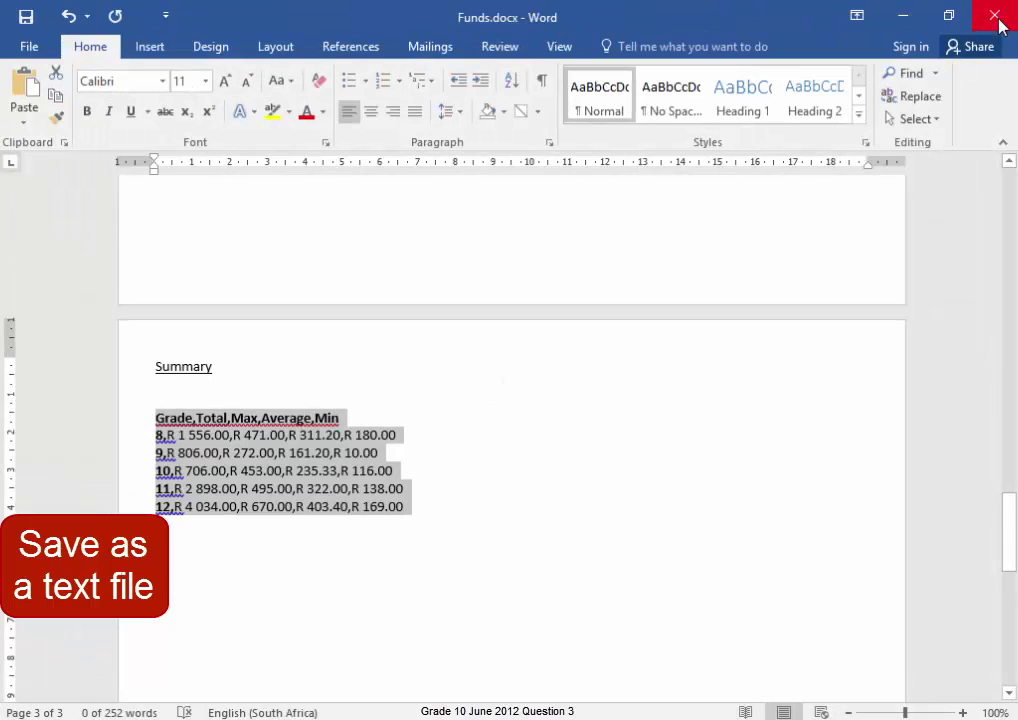
{"action": "left_click", "coordinate": [602, 423]}
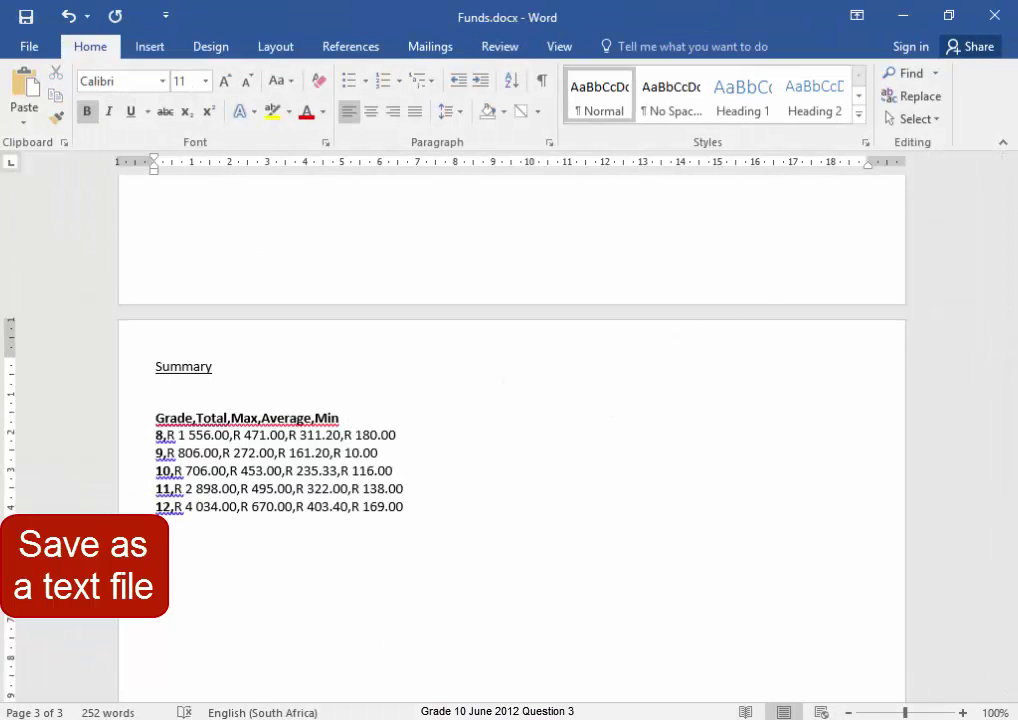
Open Summary.txt from the 10 June 2012 DataTech folder in Notepad to check its comma-separated lines.
{"action": "mouse_move", "coordinate": [127, 718]}
{"action": "left_click", "coordinate": [128, 628]}
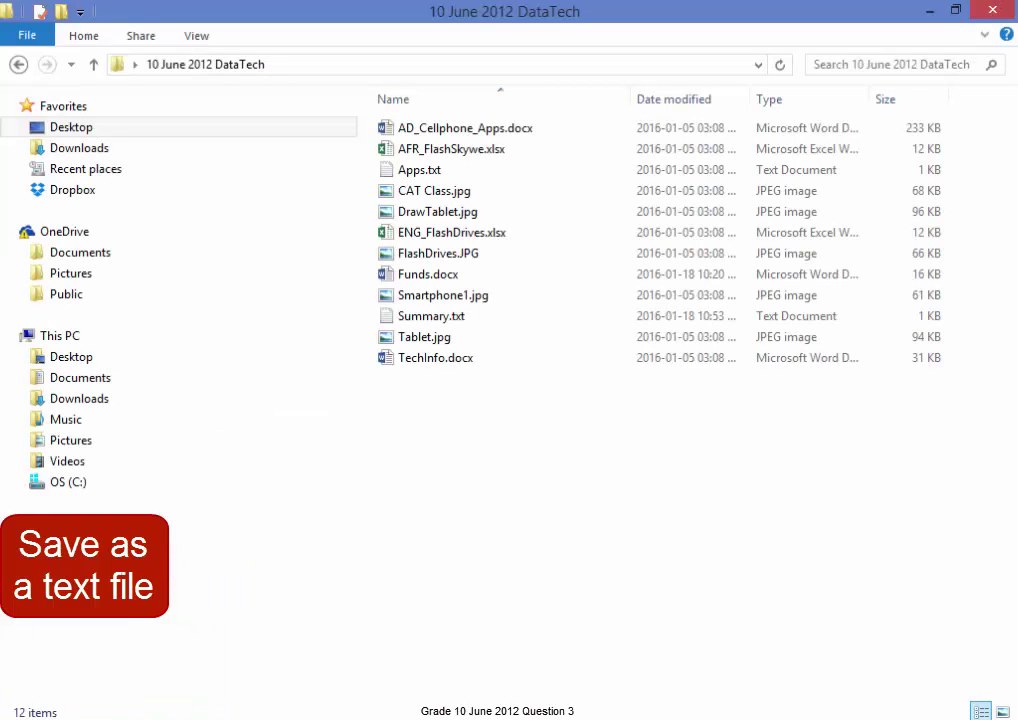
{"action": "double_click", "coordinate": [436, 319]}
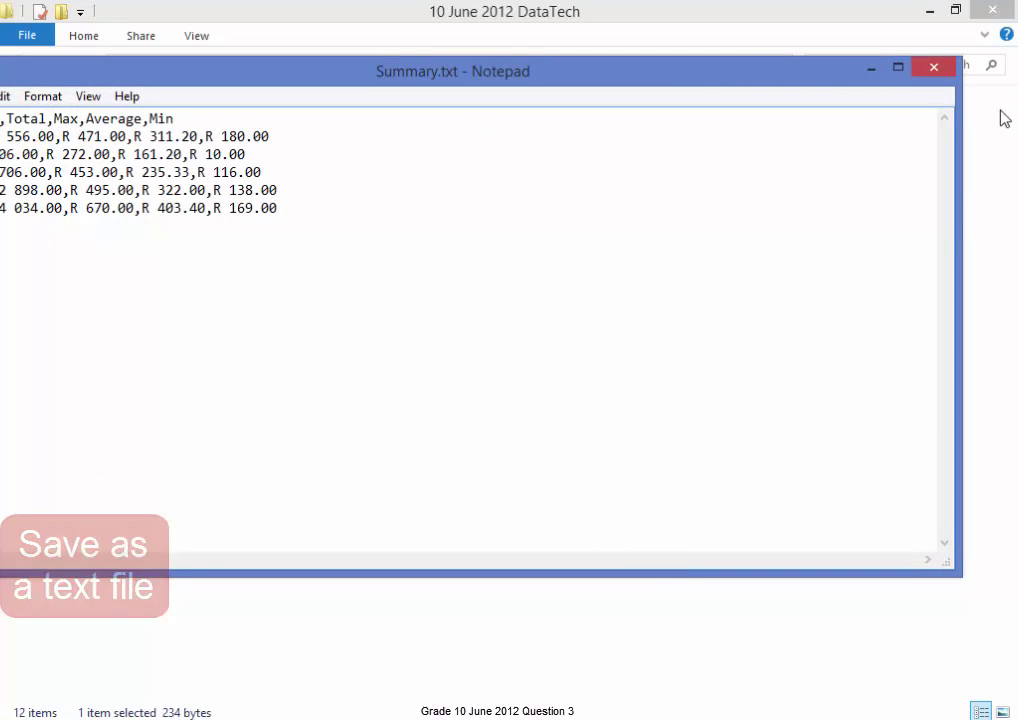